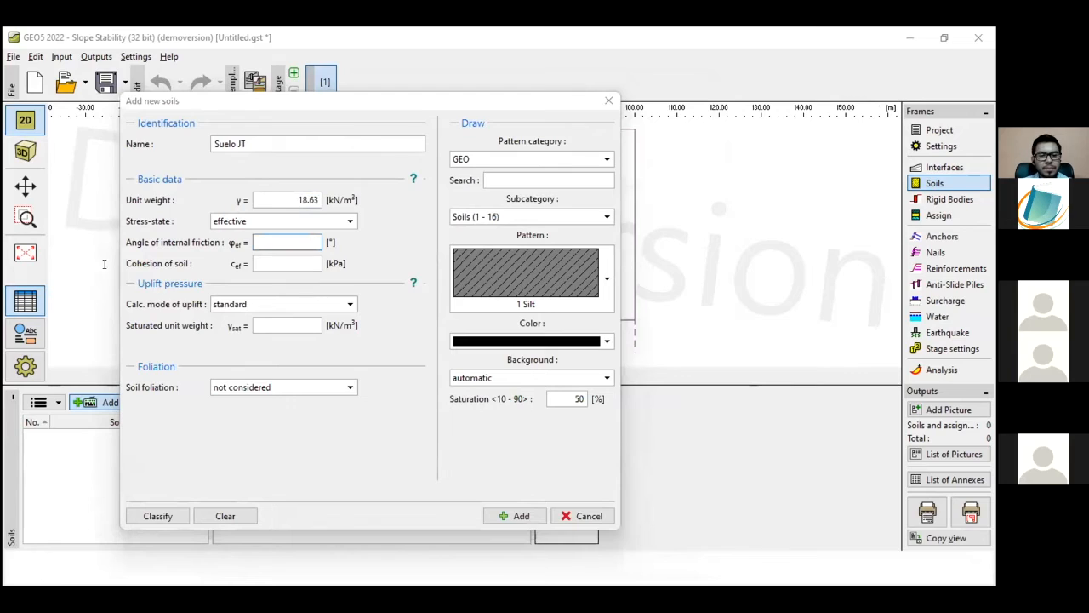
Step: Set the new soil's angle of internal friction to 32° and its cohesion to 4.90 kPa, following the preliminary calculations slide
key("alt+Tab")
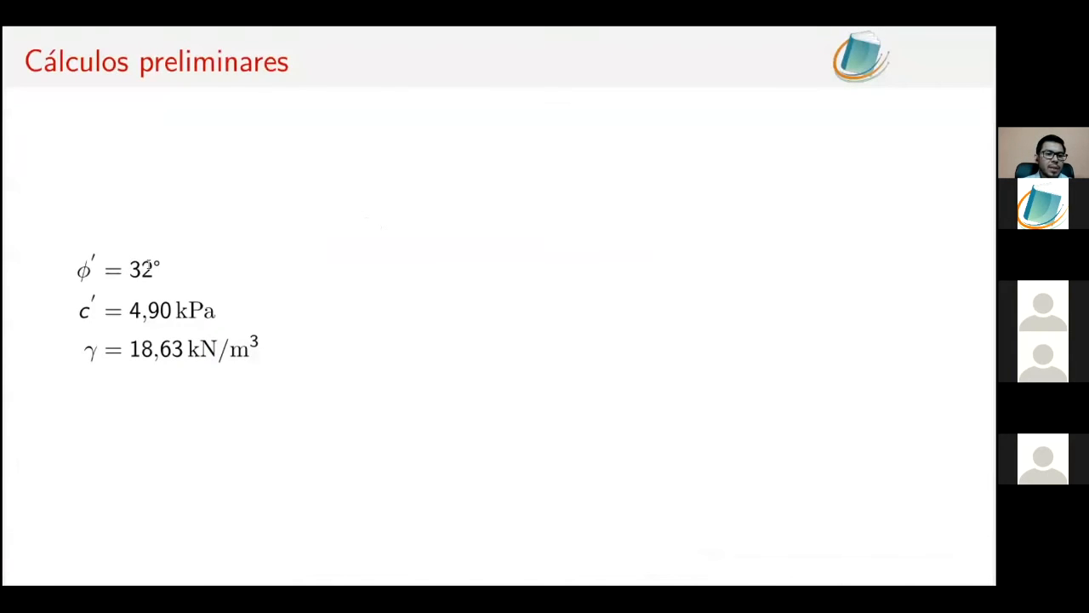
key("alt+Tab")
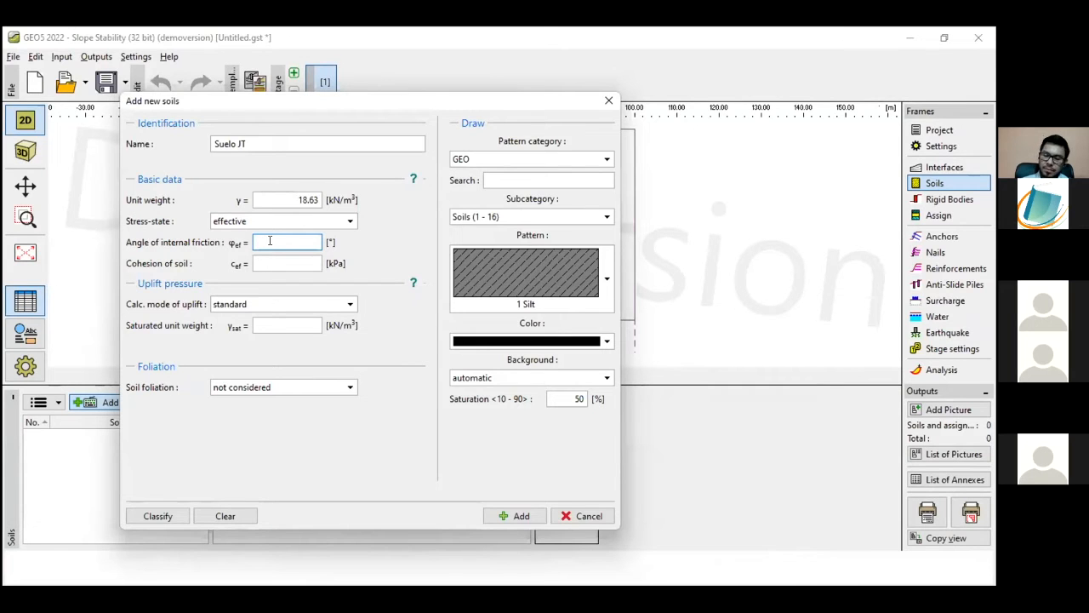
type("32")
left_click(276, 256)
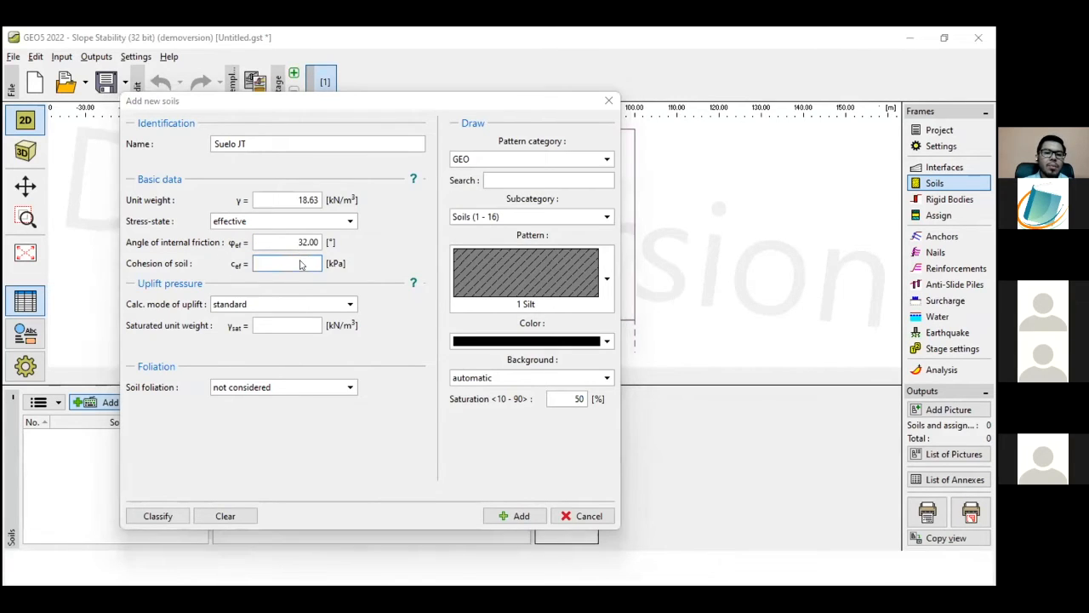
key("alt+Tab")
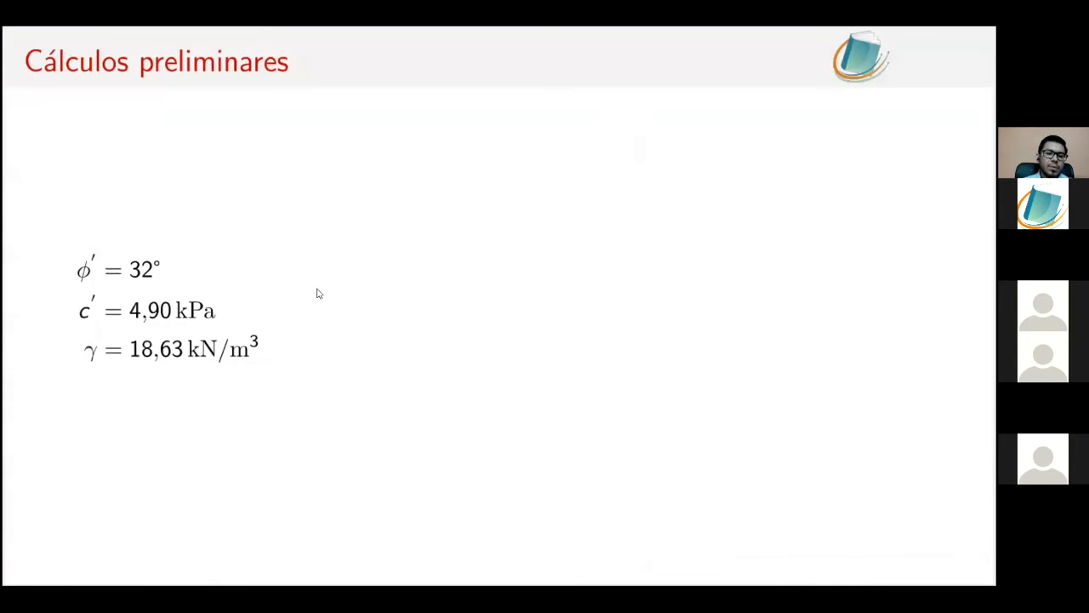
key("alt+Tab")
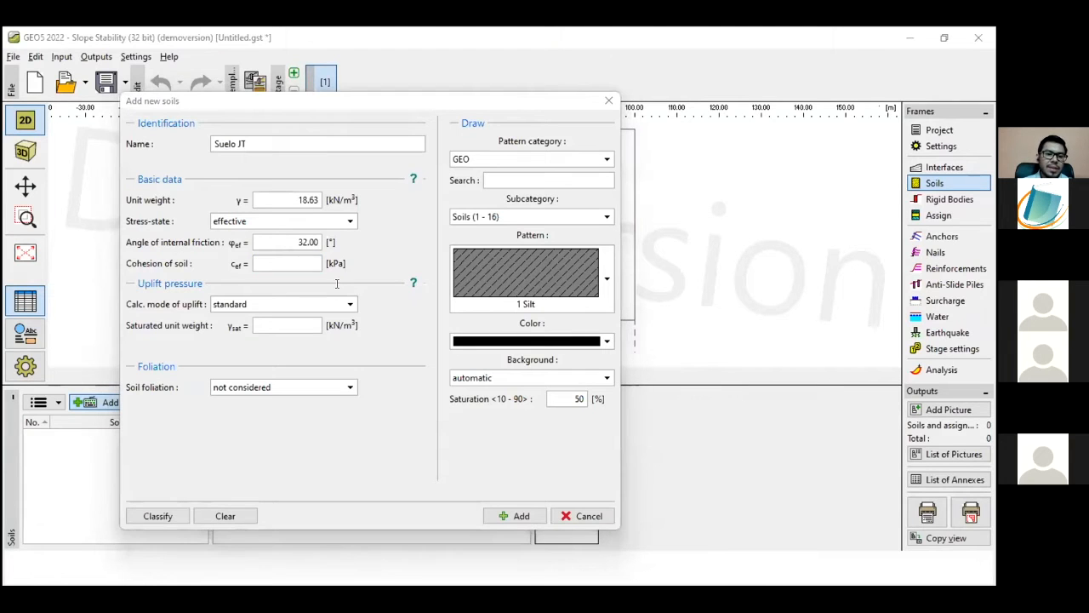
key("alt+Tab")
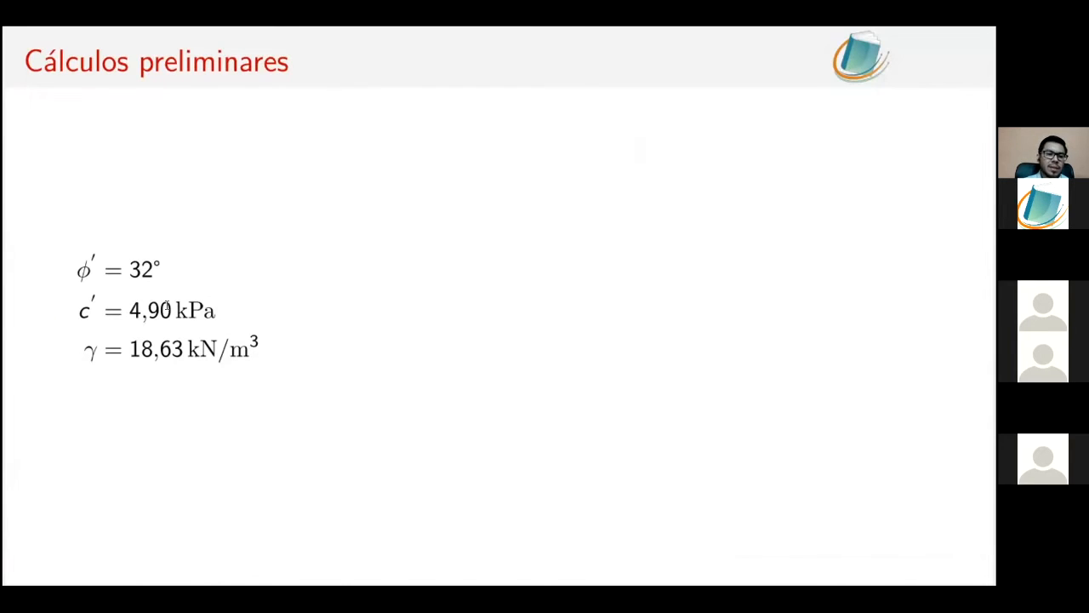
left_click_drag(173, 311, 132, 308)
left_click(162, 305)
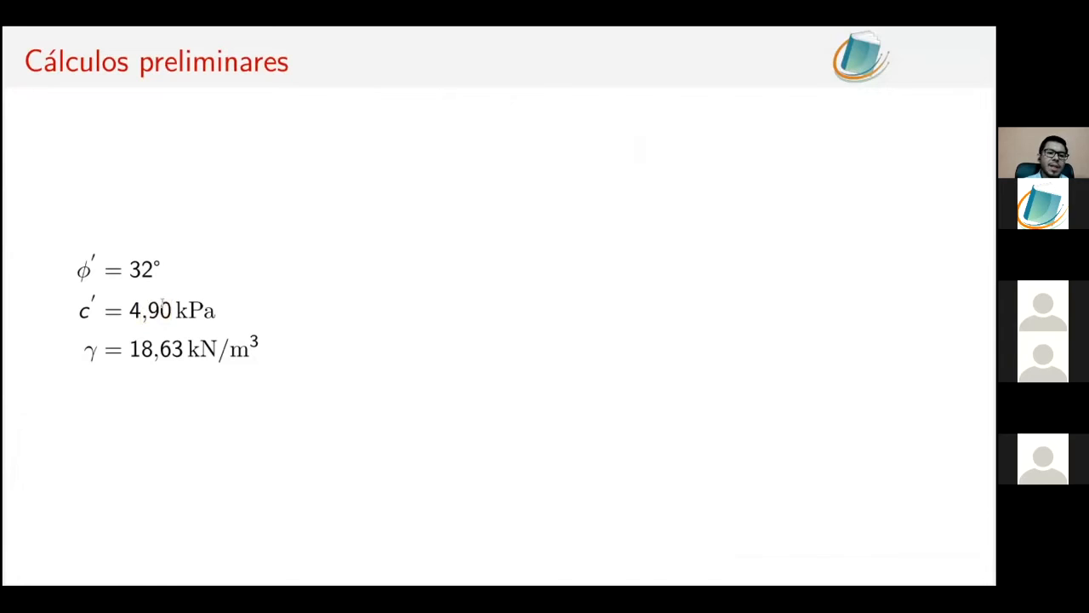
key("alt+Tab")
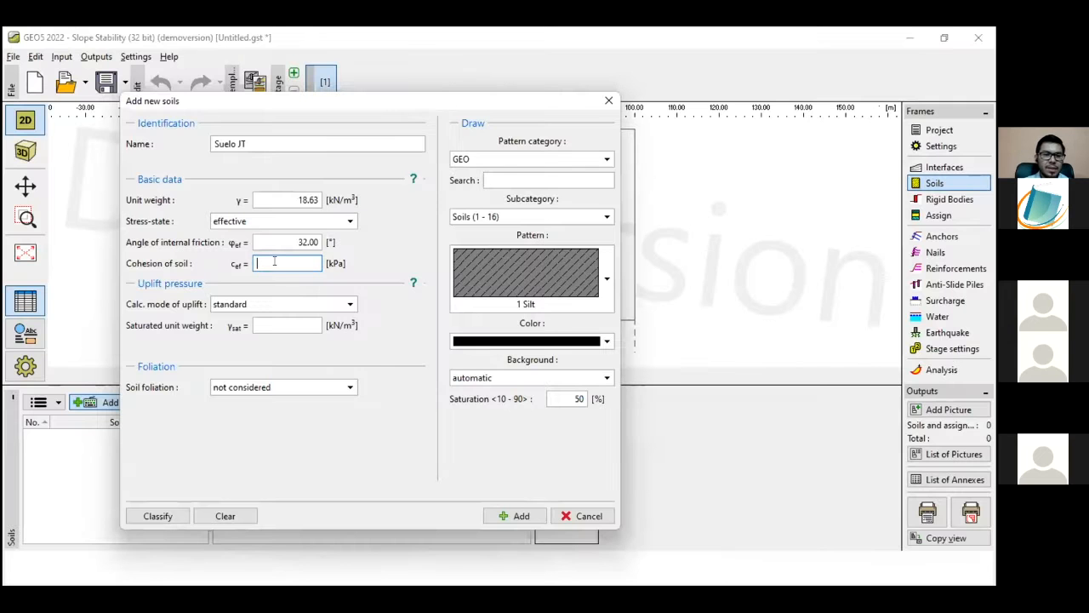
type("4.90")
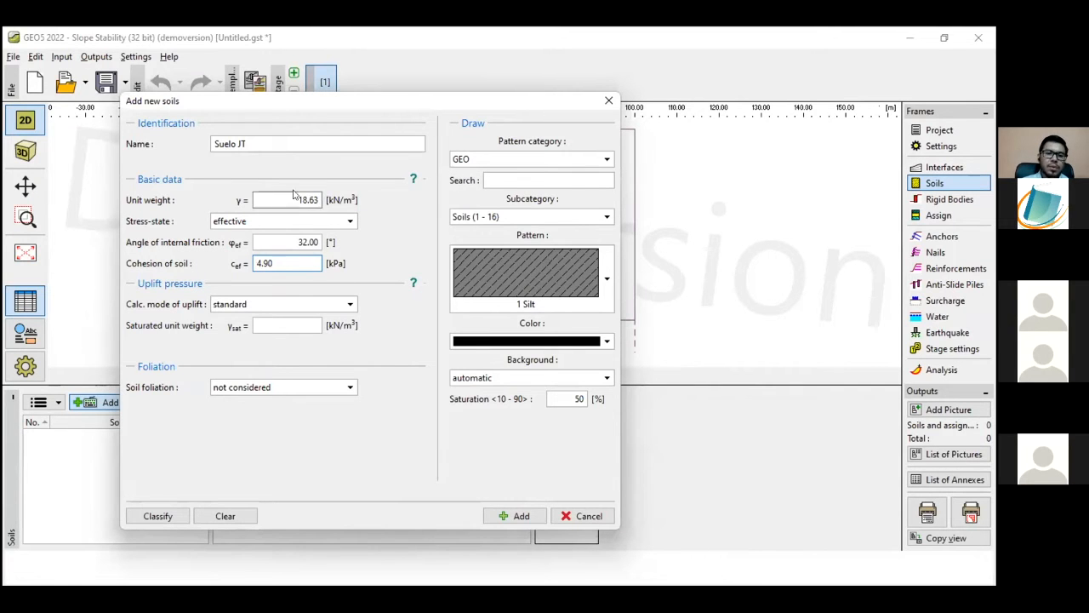
Step: Keep the Silt pattern for the soil Suelo JT, give it a dark brown colour, and add it to the soil list
left_click_drag(321, 103, 266, 124)
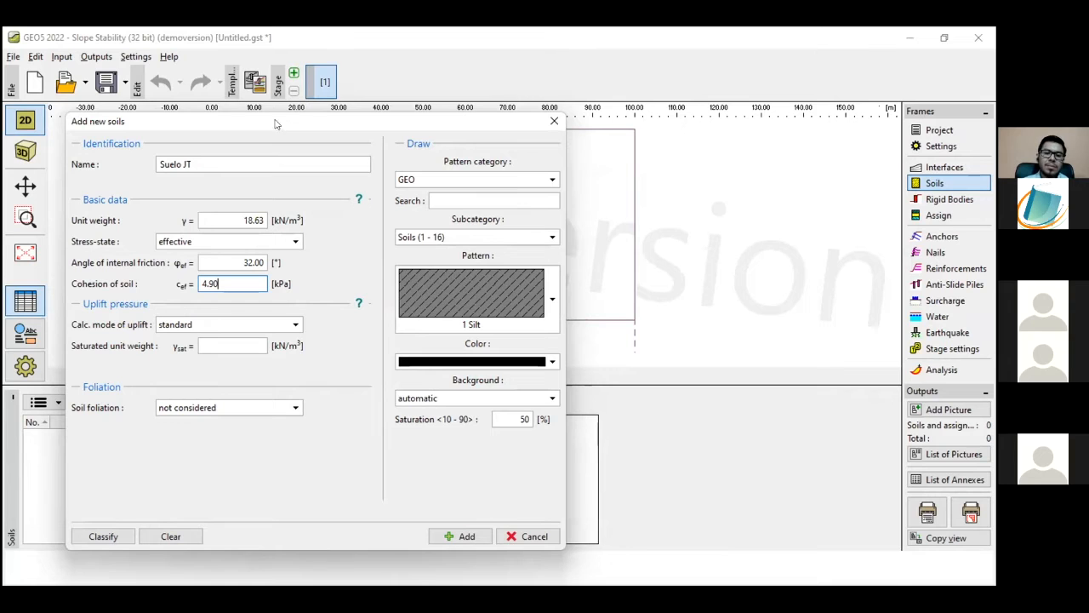
left_click(487, 287)
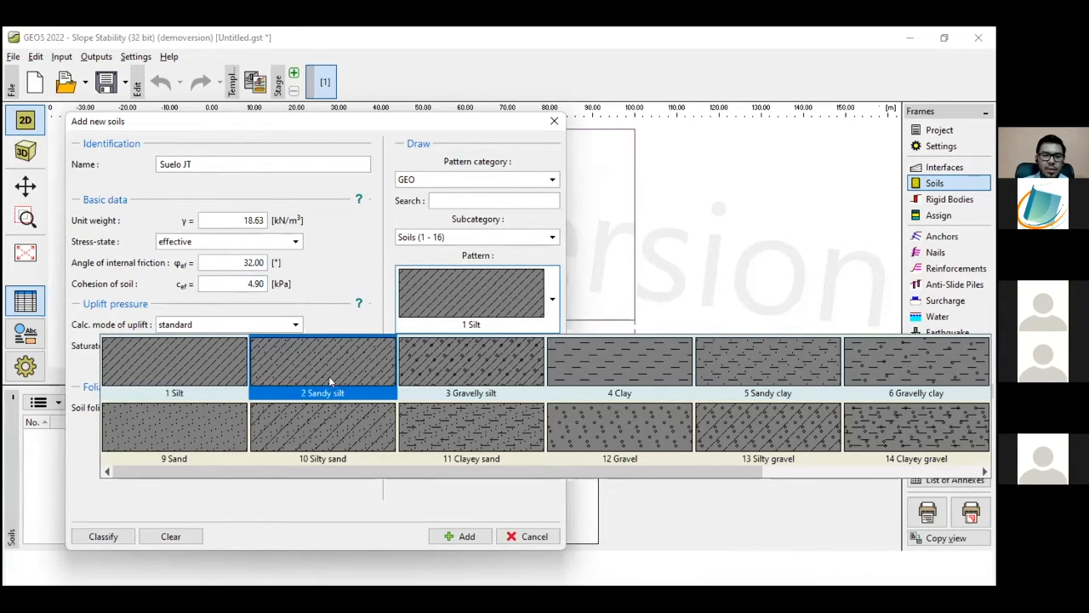
left_click(551, 299)
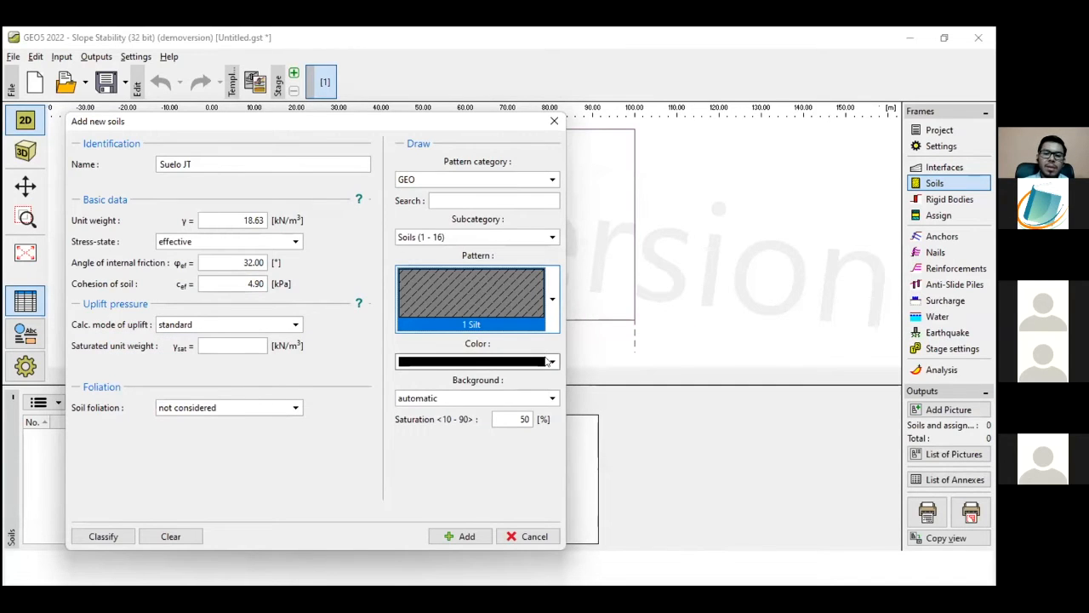
left_click(506, 359)
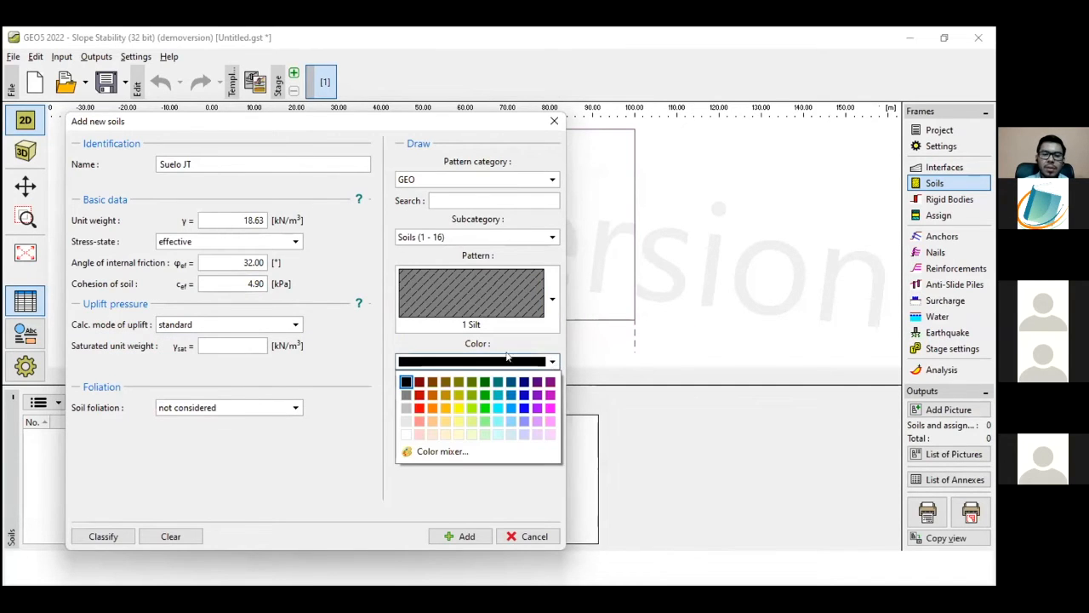
left_click(433, 382)
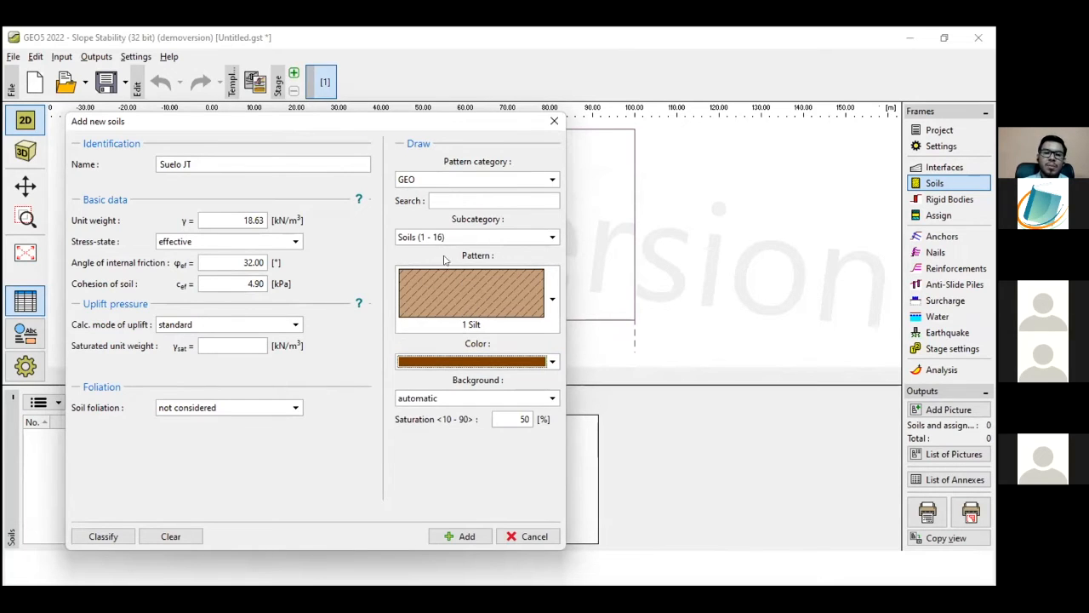
left_click(453, 537)
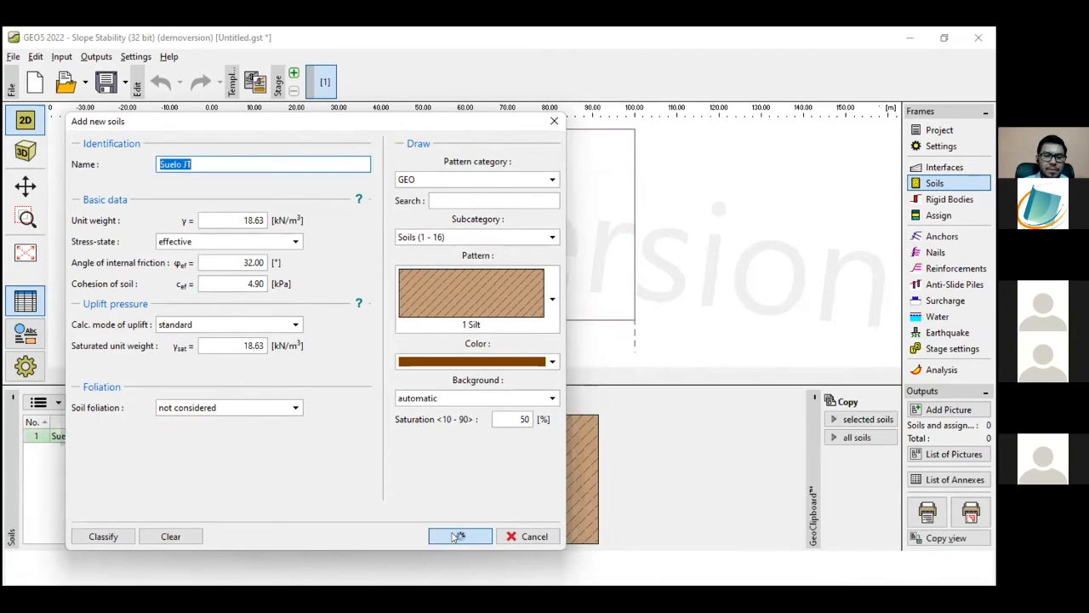
left_click(555, 123)
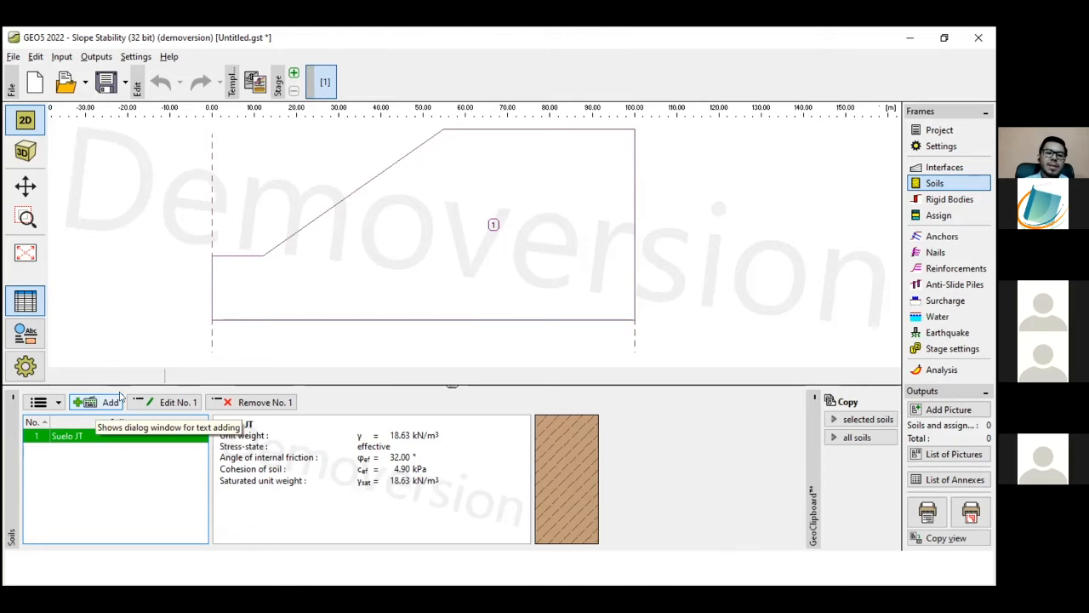
left_click(98, 406)
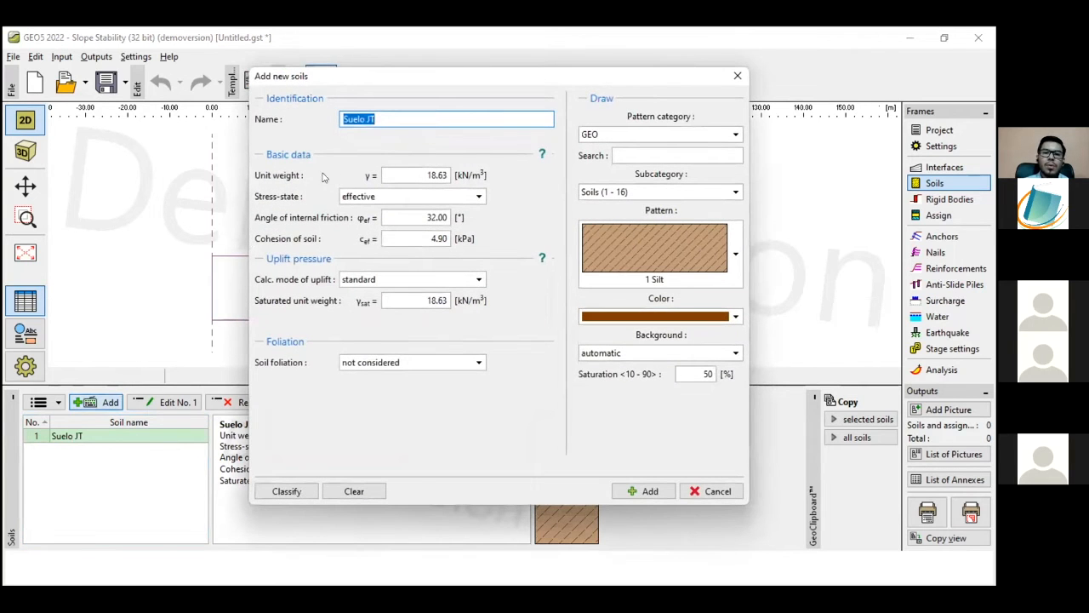
left_click(328, 154)
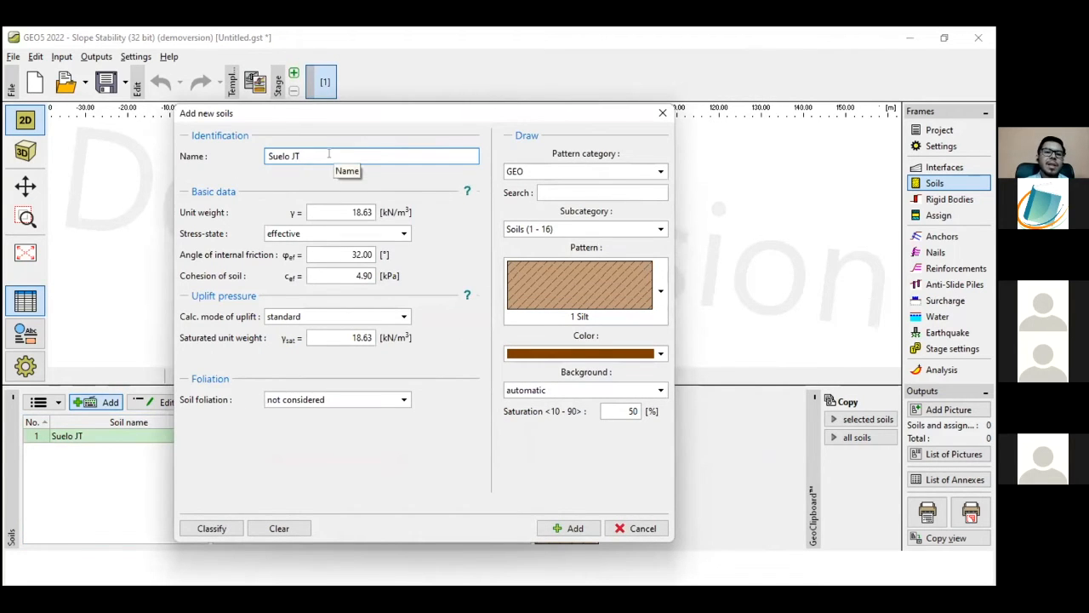
left_click(662, 115)
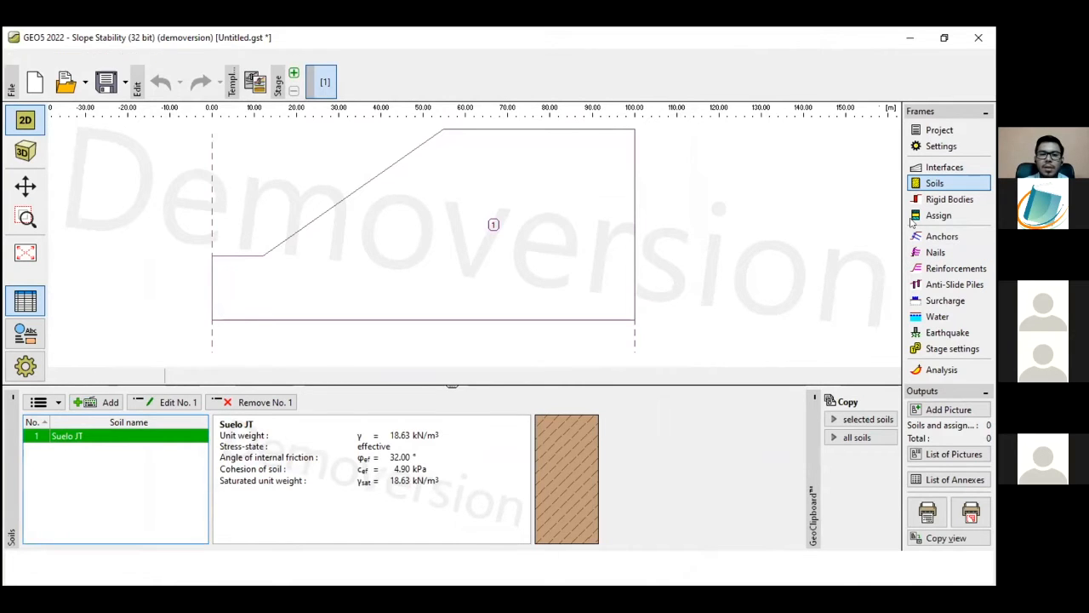
Step: Assign the soil Suelo JT to area 1 of the slope model
key("alt+Tab")
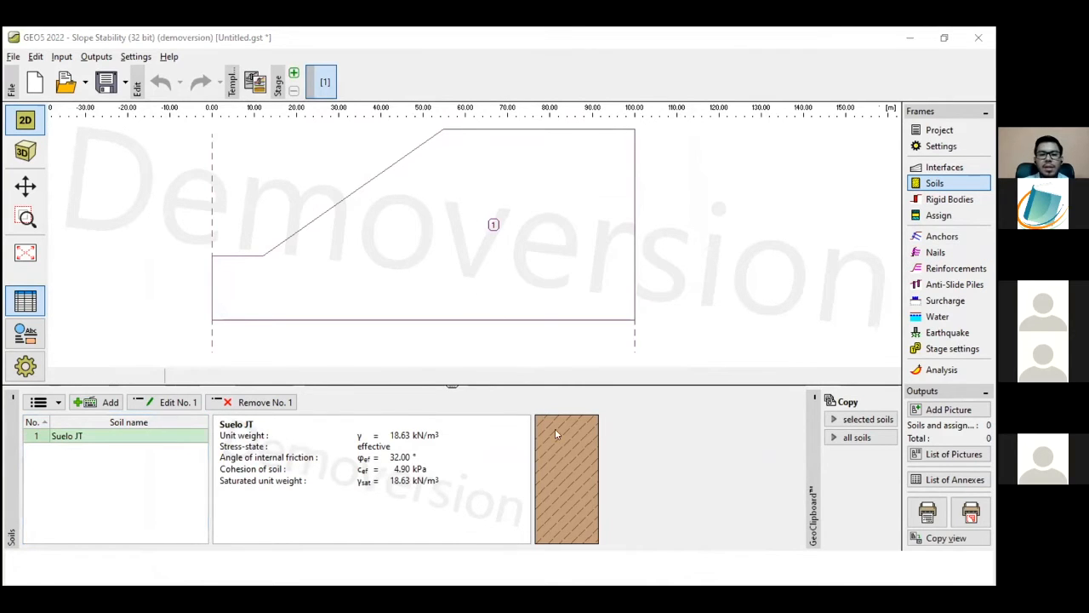
left_click(939, 216)
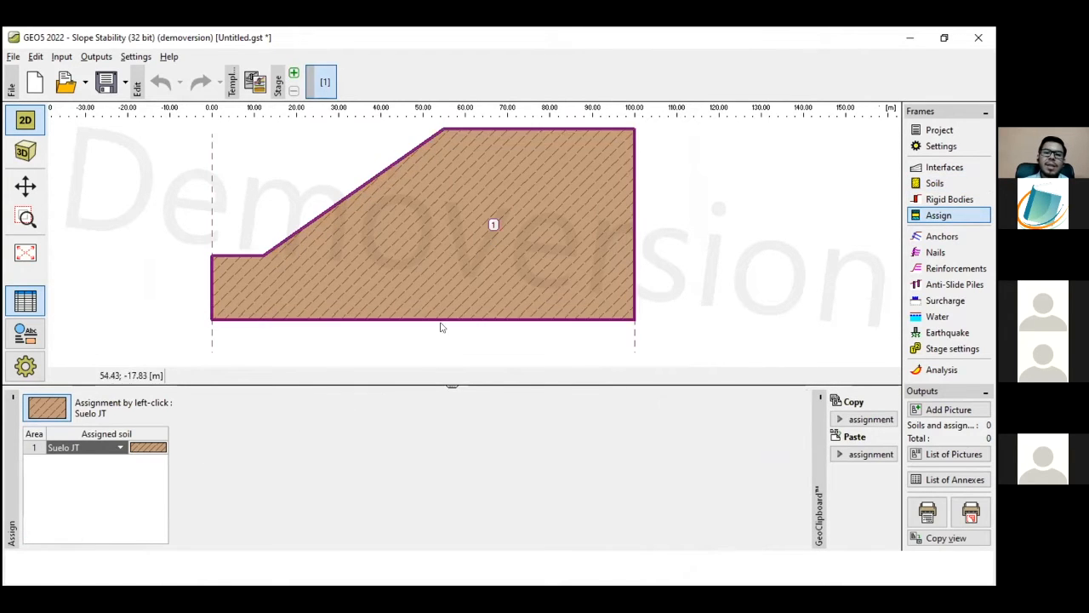
left_click(122, 446)
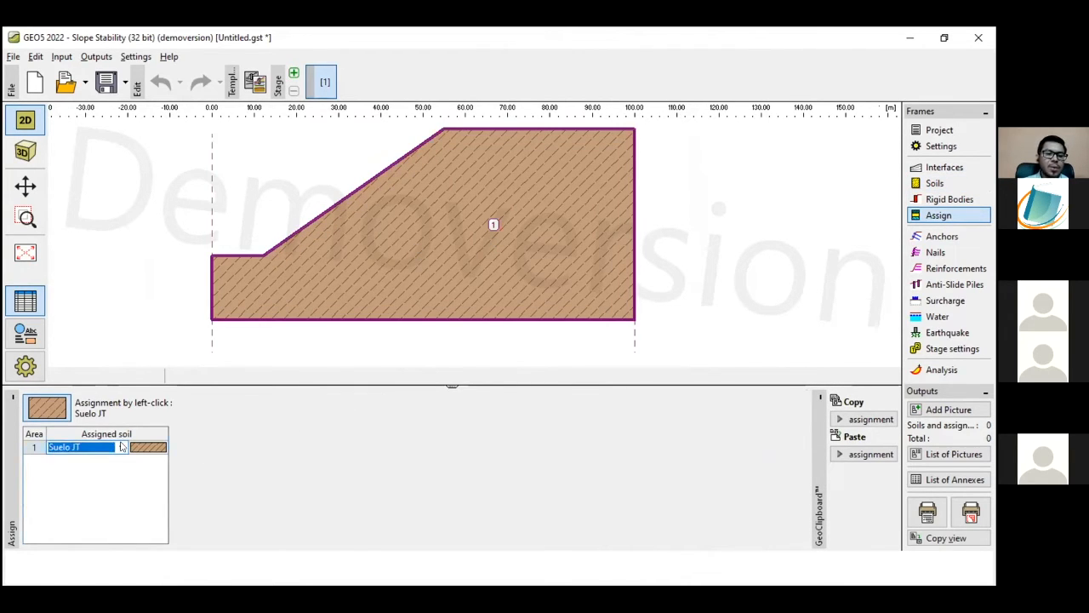
left_click(122, 446)
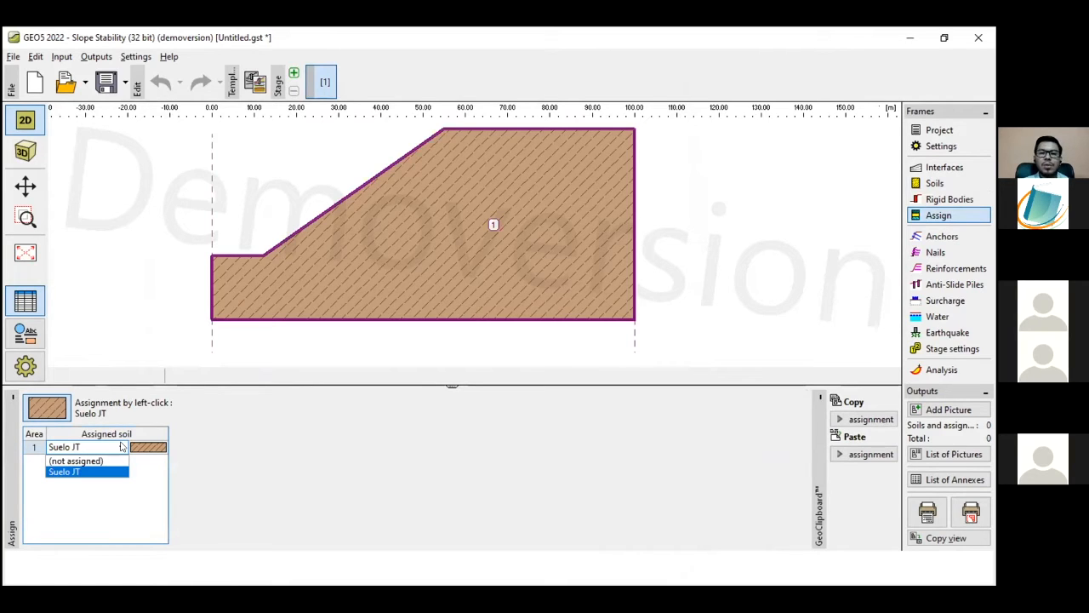
left_click(122, 446)
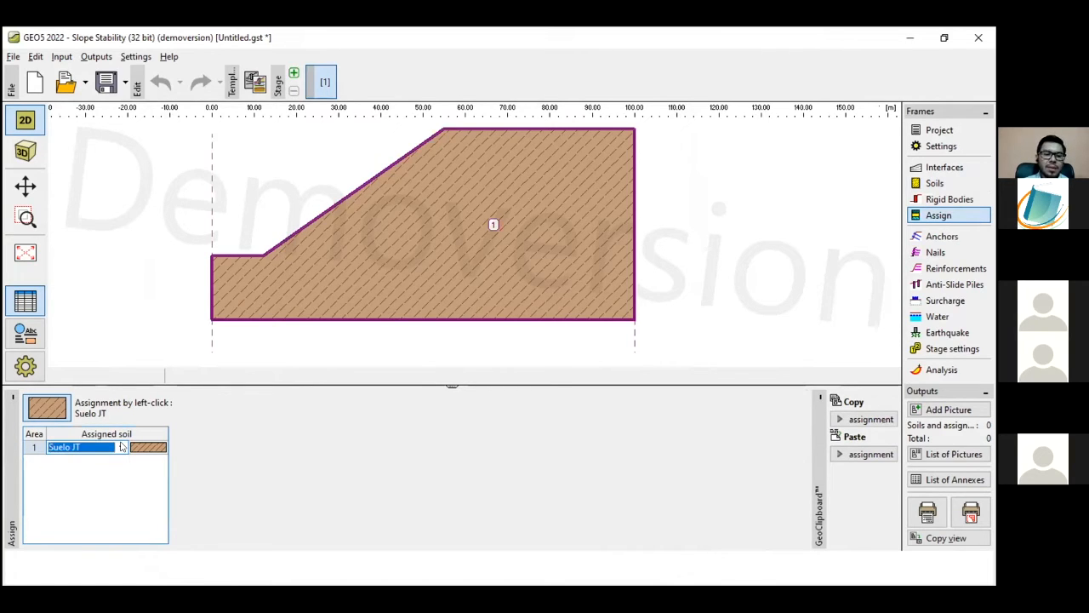
left_click(121, 447)
left_click(122, 449)
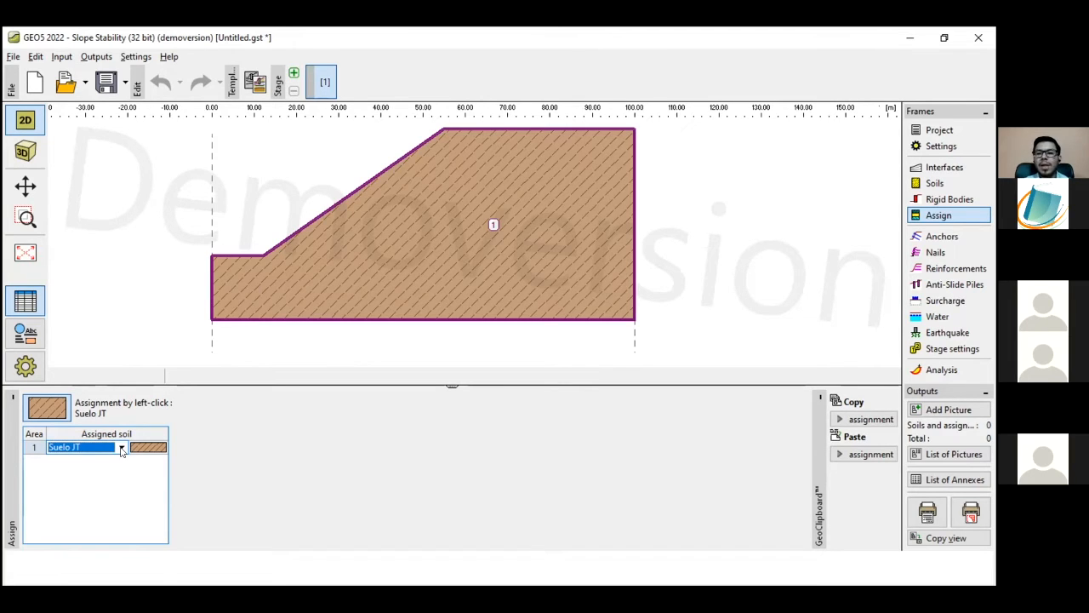
Step: For the analysis, draw a circular slip surface with a radius of about 34.6 m from near the slope's toe to just behind its crest
key("alt+Tab")
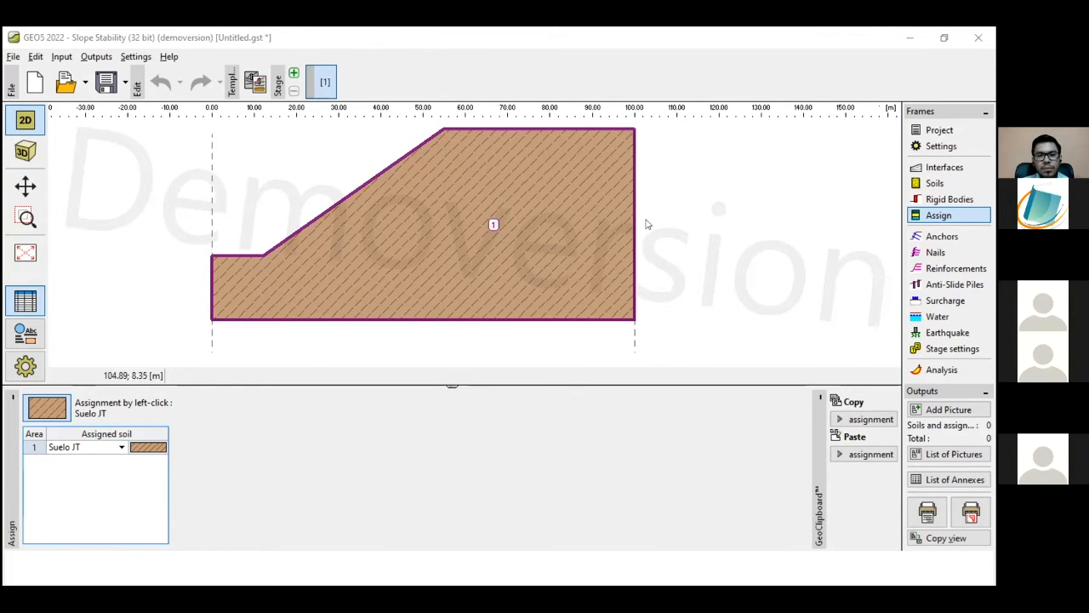
left_click_drag(707, 207, 668, 223)
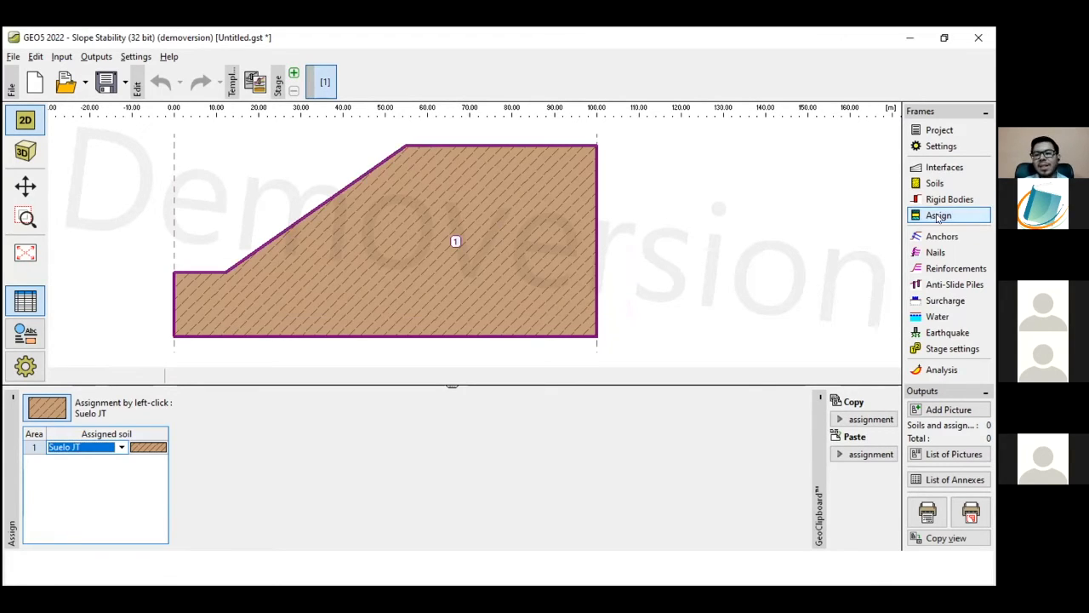
left_click(942, 369)
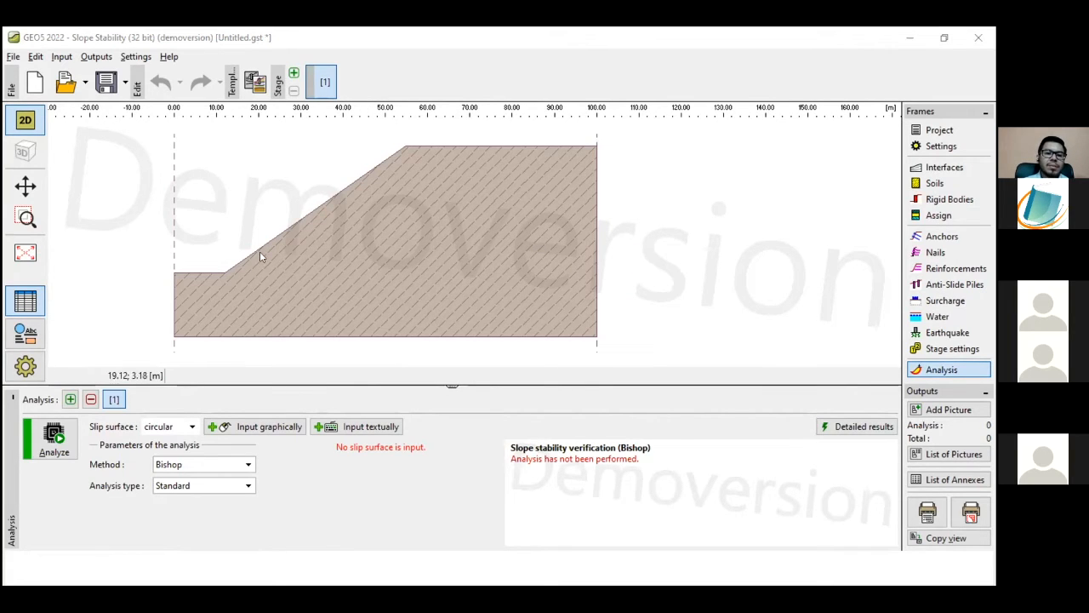
left_click(264, 428)
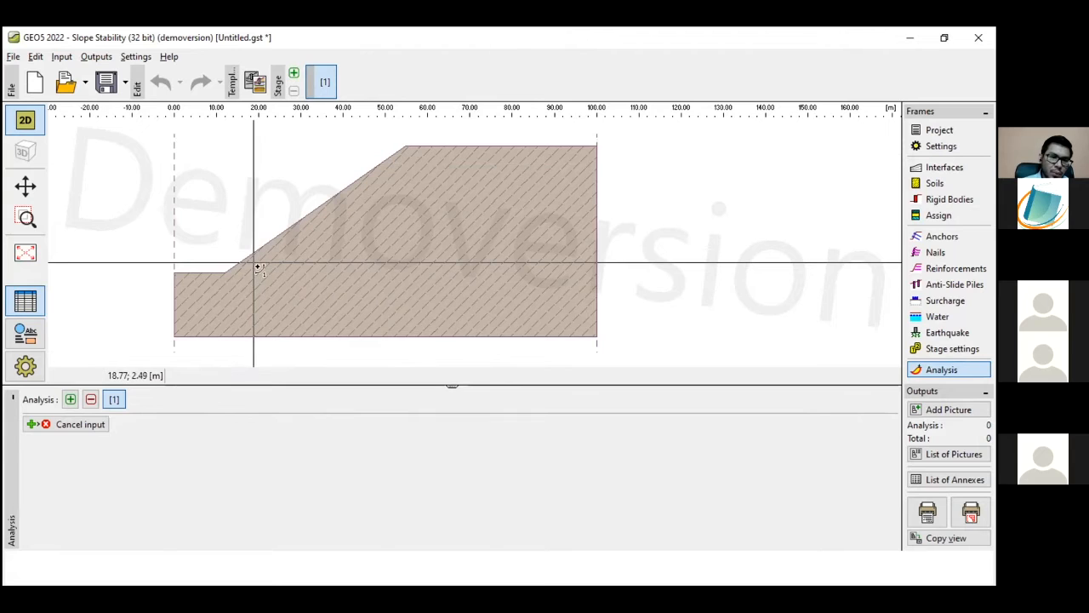
left_click(359, 241)
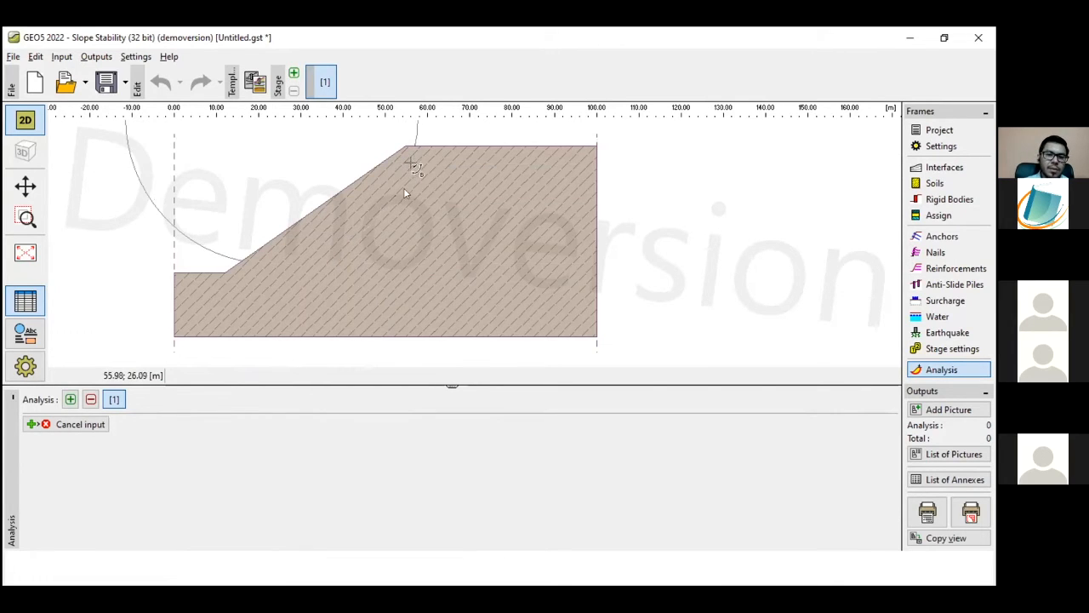
left_click(408, 165)
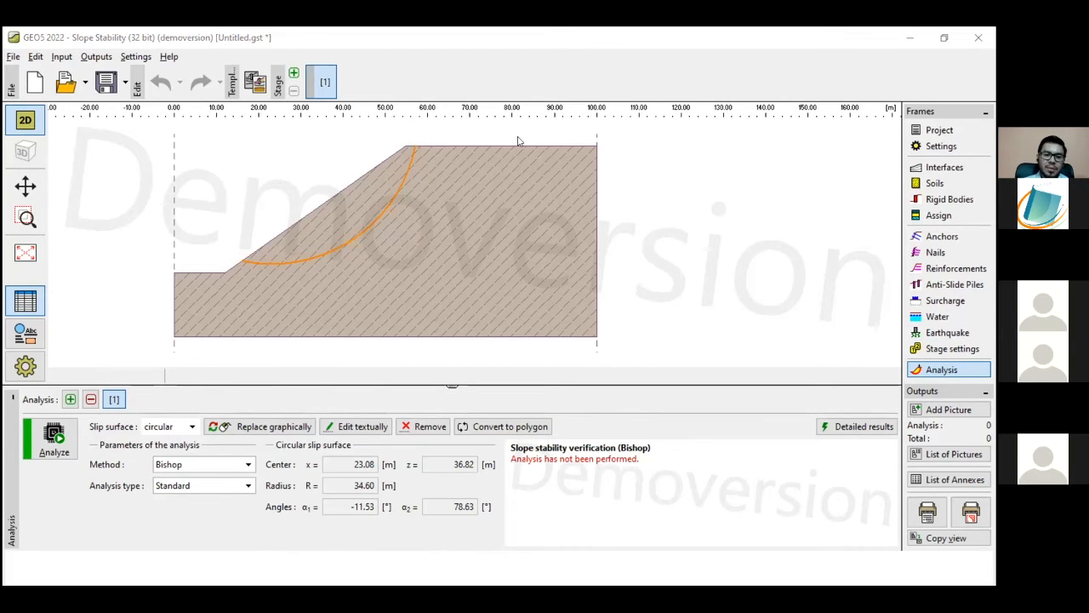
Step: Remove the circular slip surface from the analysis
left_click(387, 205)
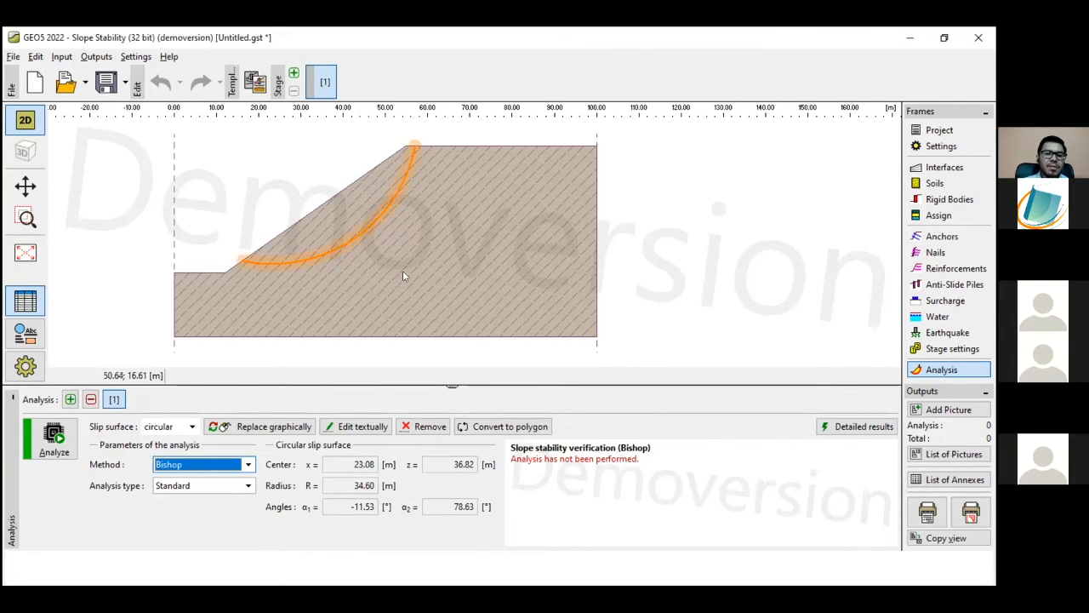
left_click(423, 428)
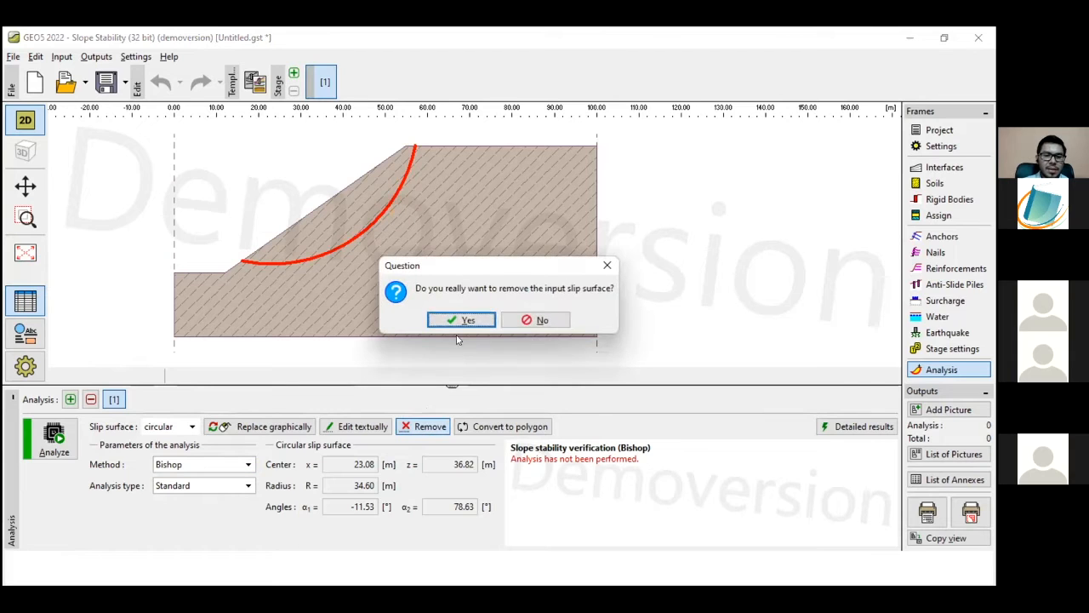
left_click(465, 320)
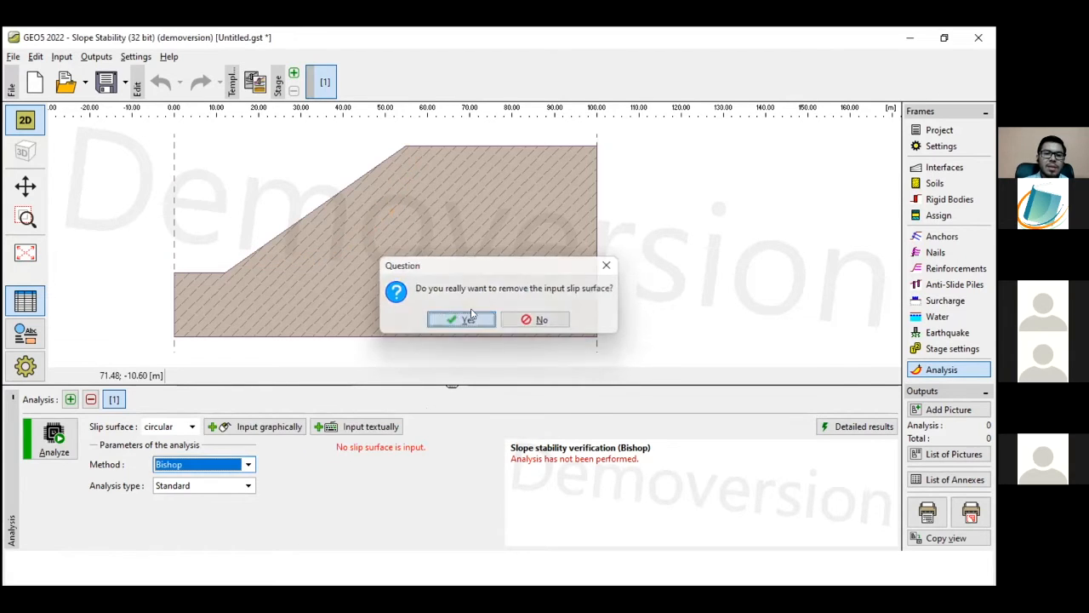
Step: Draw a circular slip surface with a radius of about 31.3 m from just above the slope's toe to its crest
left_click(260, 426)
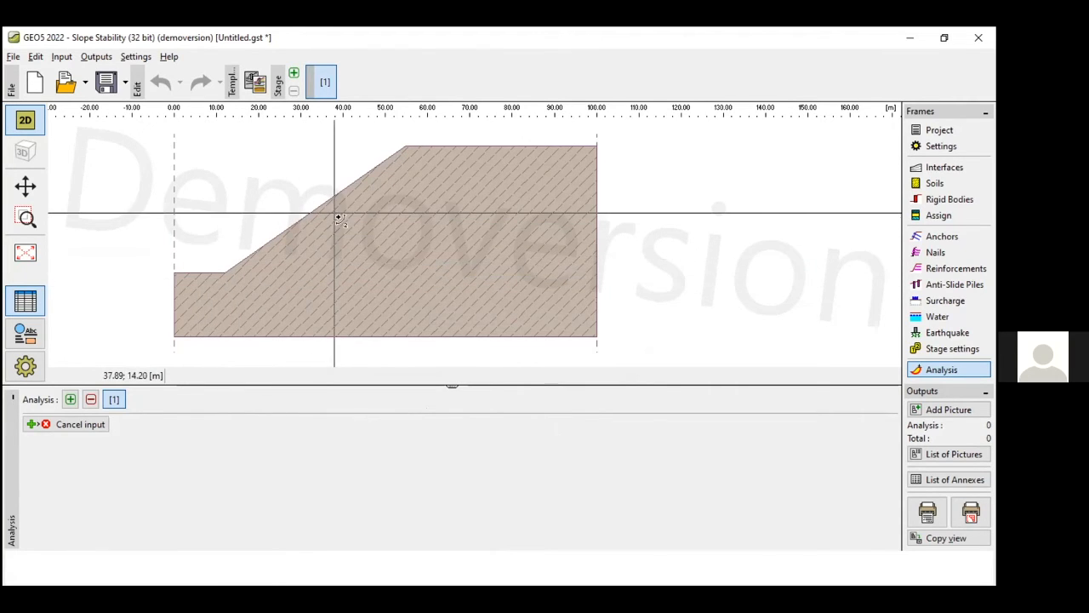
left_click(402, 154)
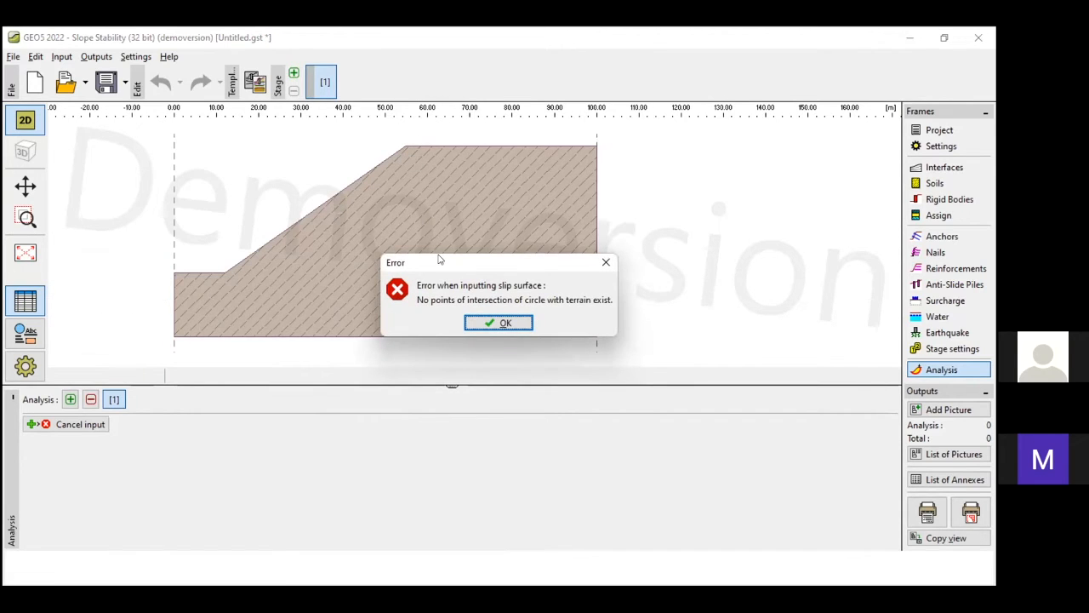
left_click_drag(463, 261, 437, 265)
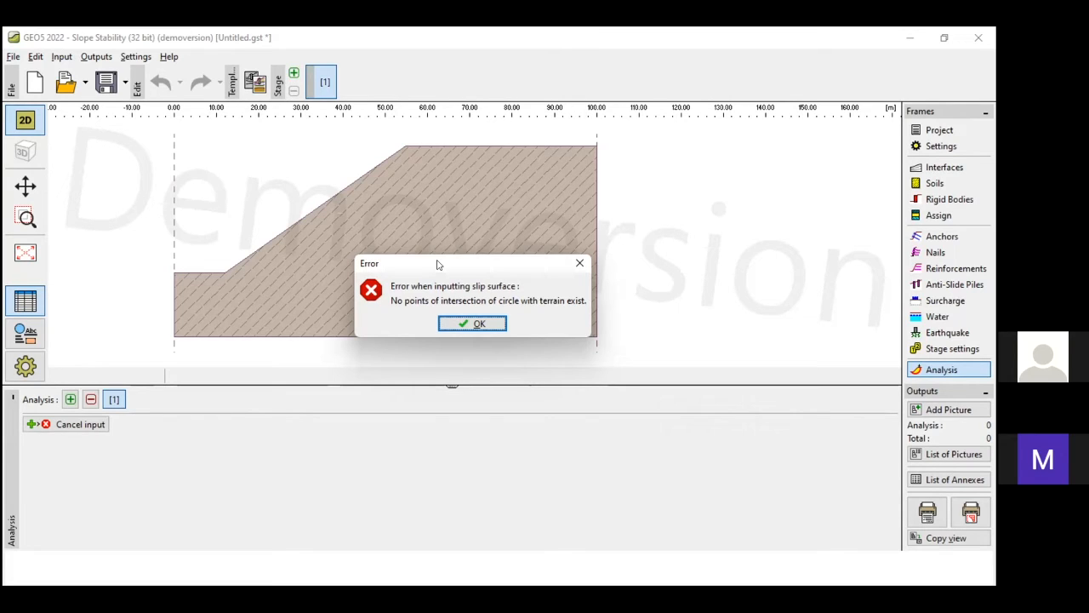
left_click(481, 324)
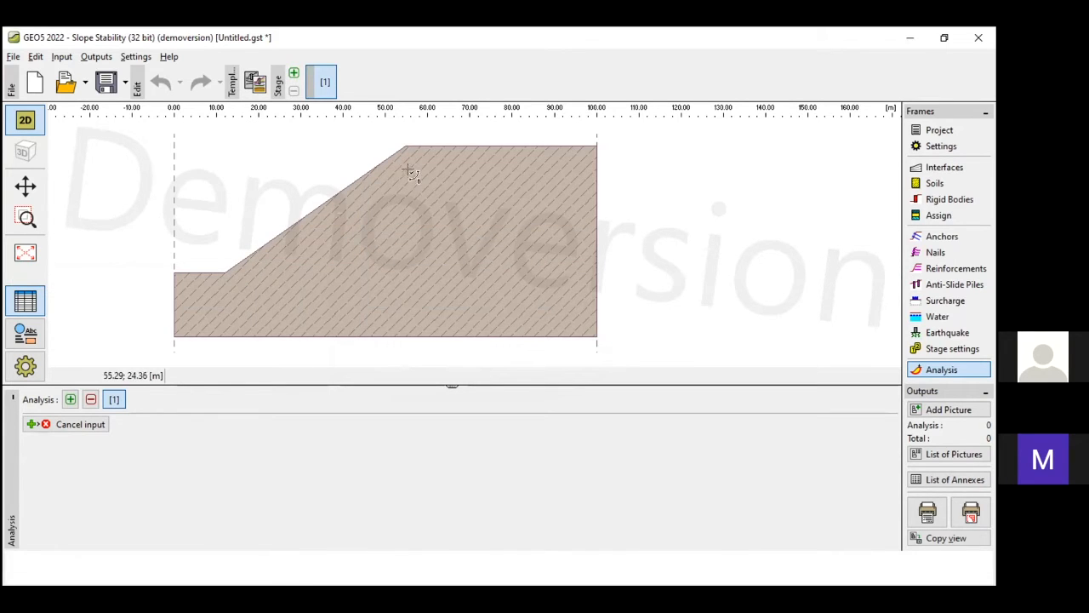
left_click(405, 160)
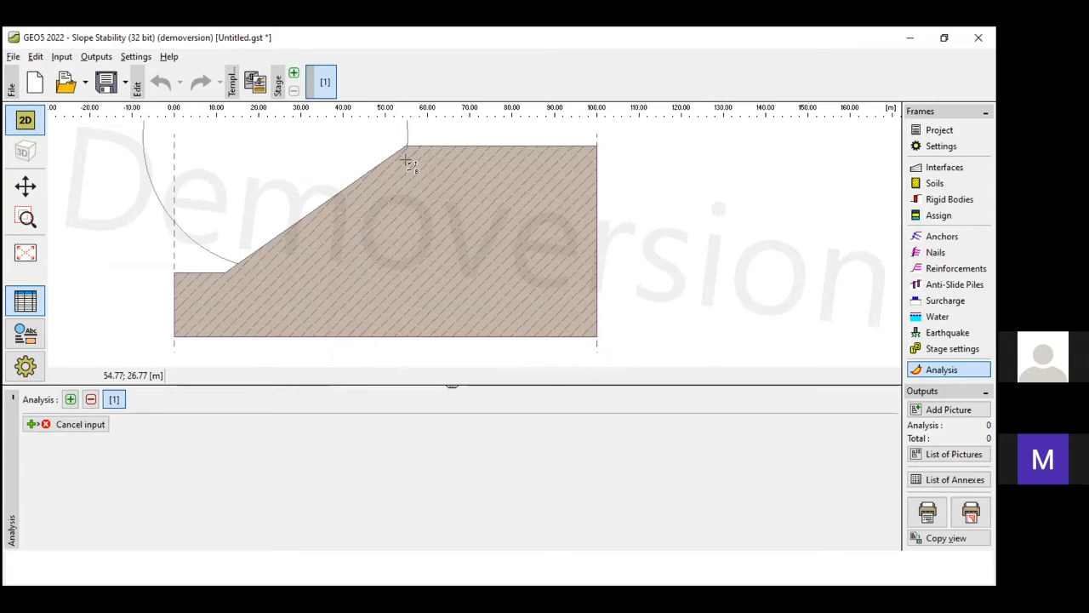
left_click(410, 163)
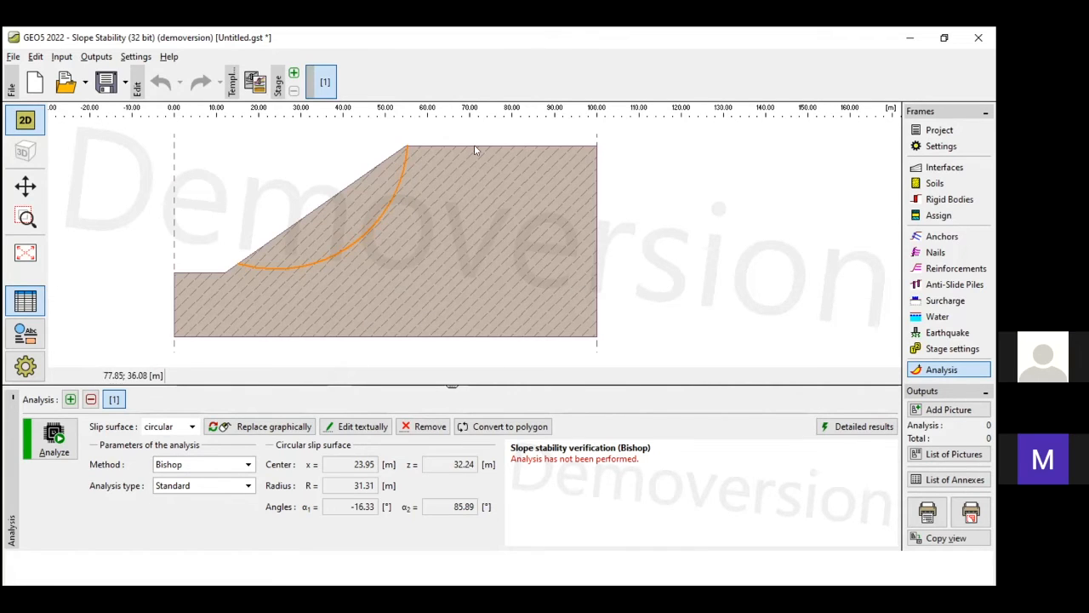
mouse_move(501, 530)
left_mouse_down()
mouse_move(327, 452)
mouse_move(257, 449)
left_mouse_up()
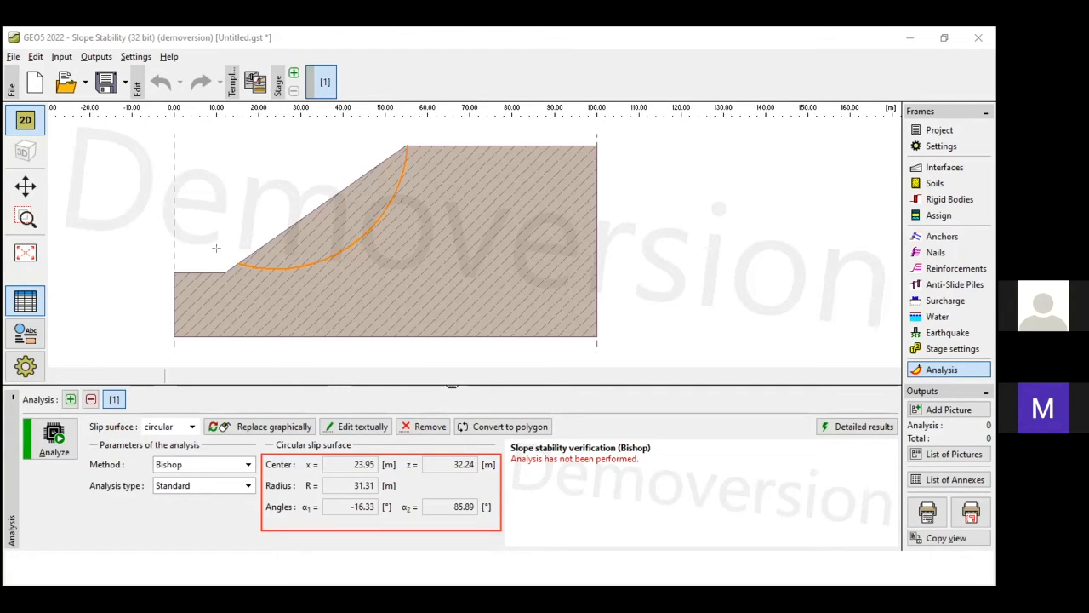
left_click_drag(221, 253, 277, 282)
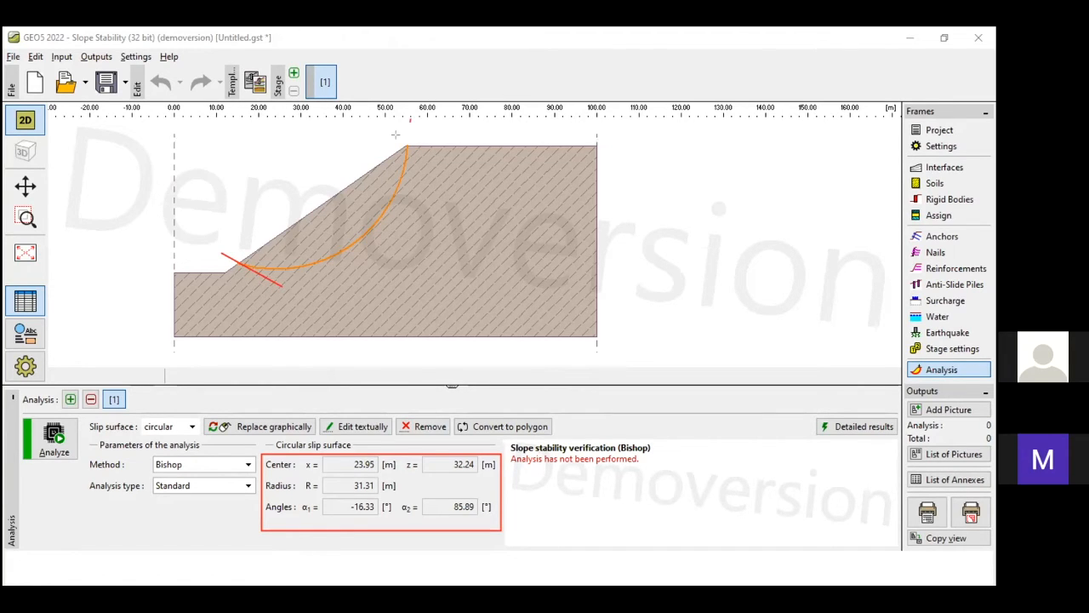
left_click_drag(410, 121, 405, 174)
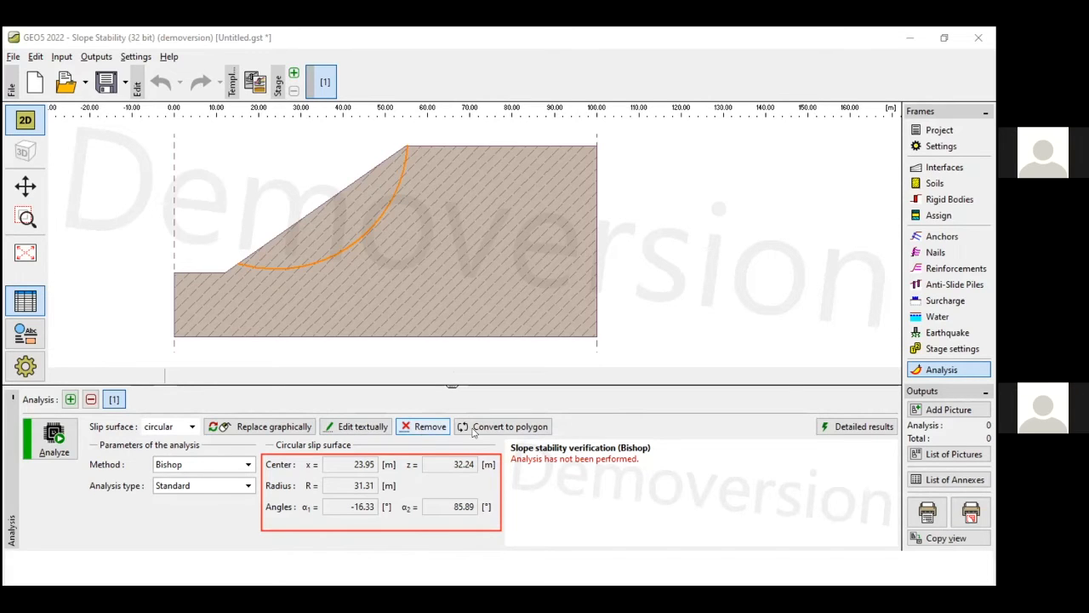
Step: Remove the circular slip surface running from just above the toe to the crest
left_click(437, 430)
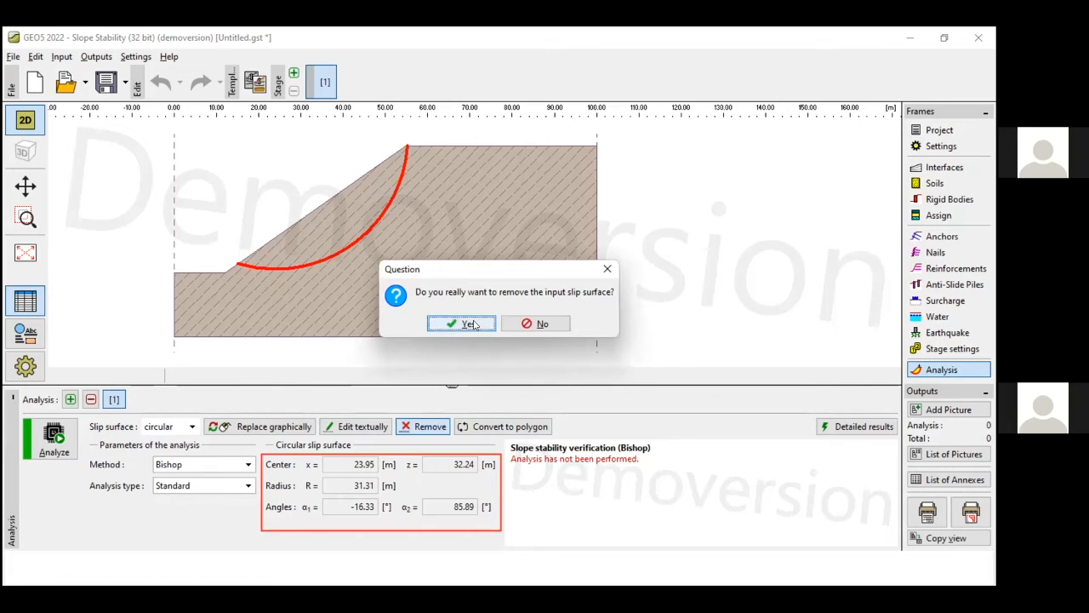
left_click(466, 324)
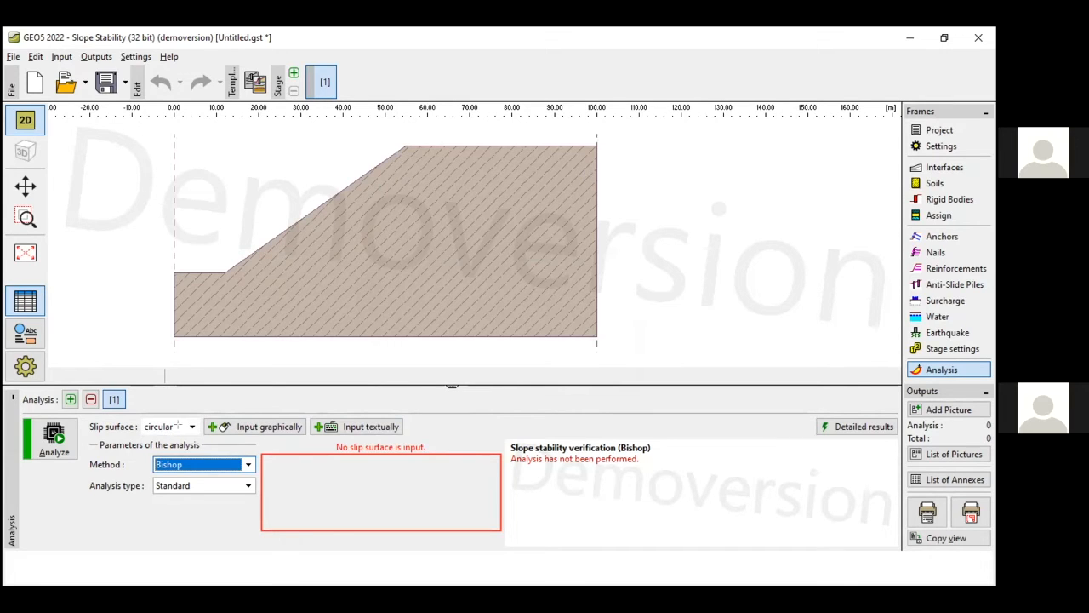
Step: Switch the slip surface type to polygonal and look through its available analysis methods, keeping Sarma
key("ctrl+2")
left_click_drag(88, 417, 200, 436)
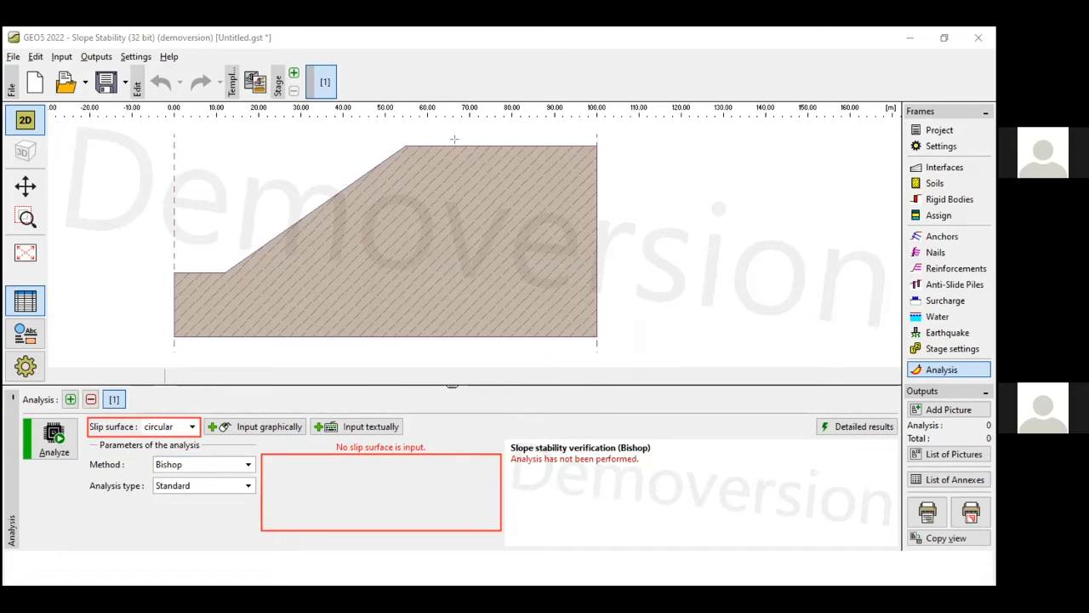
left_click(194, 427)
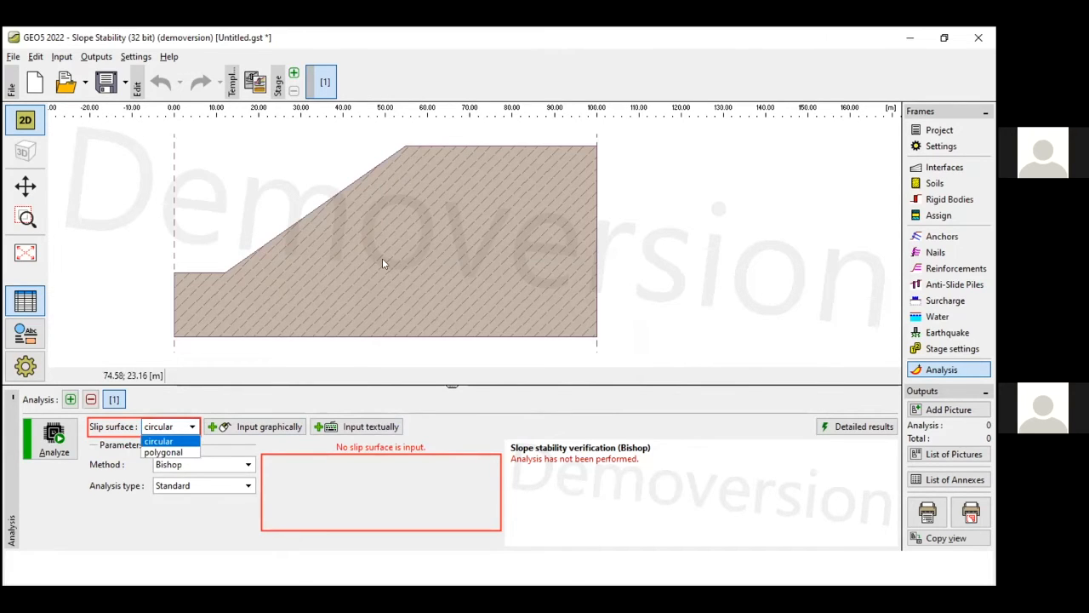
left_click(170, 452)
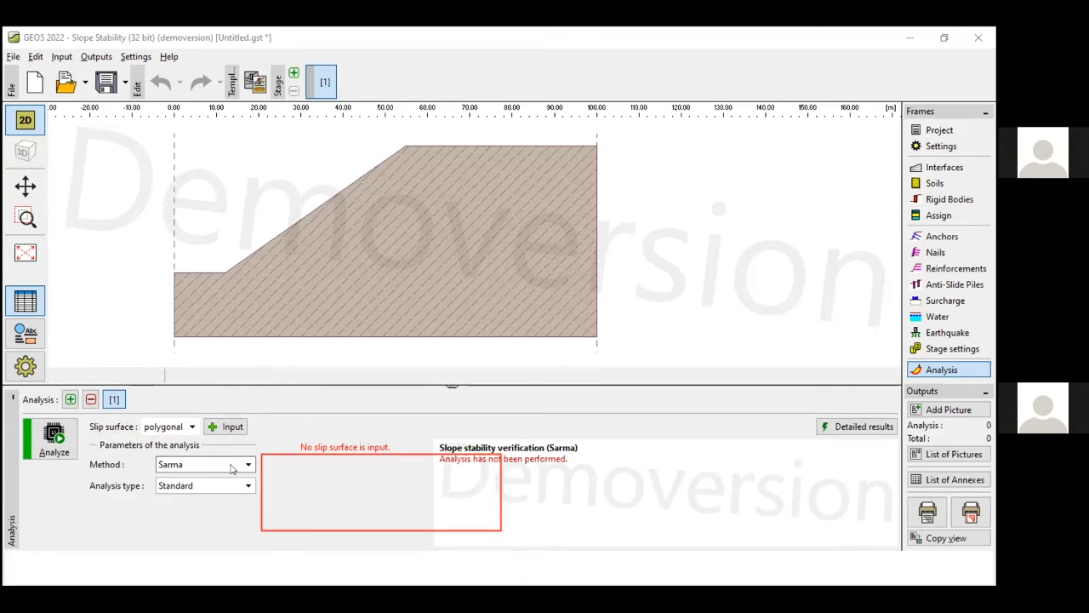
left_click(242, 464)
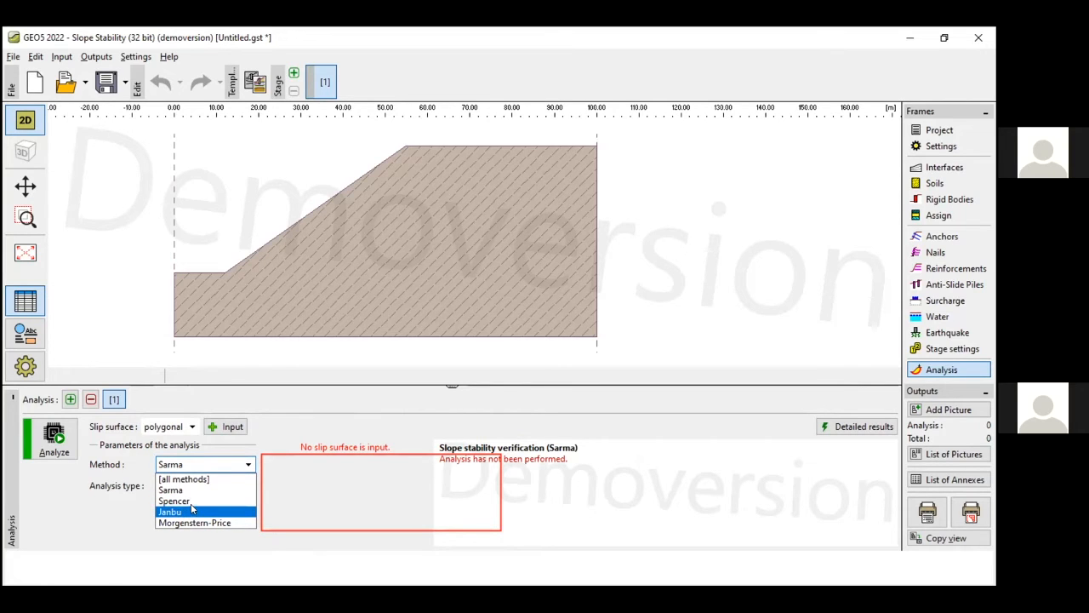
left_click(249, 463)
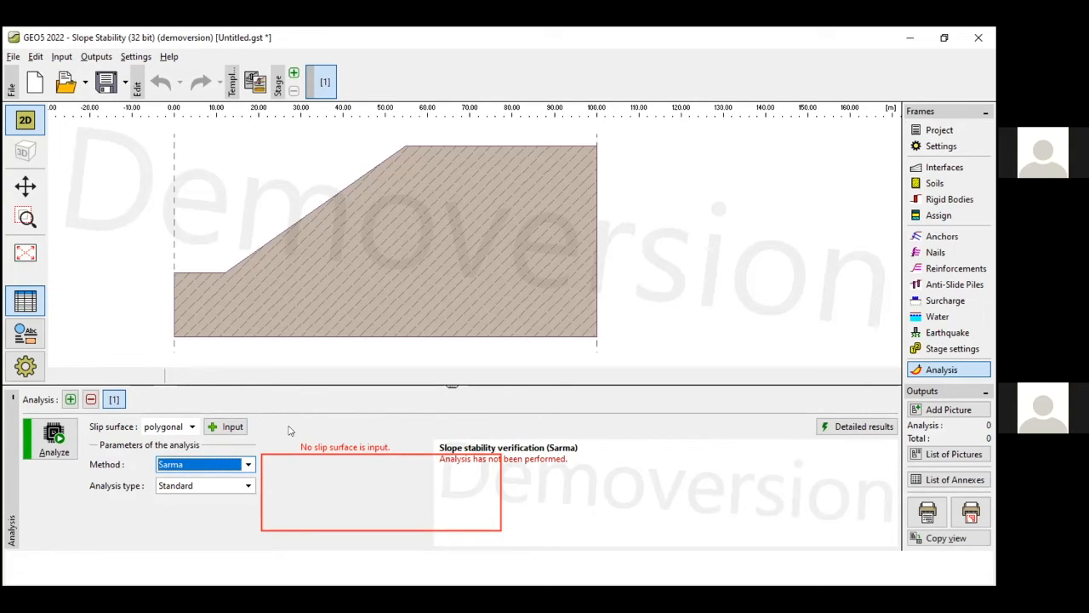
left_click(245, 467)
left_click(246, 465)
left_click(224, 427)
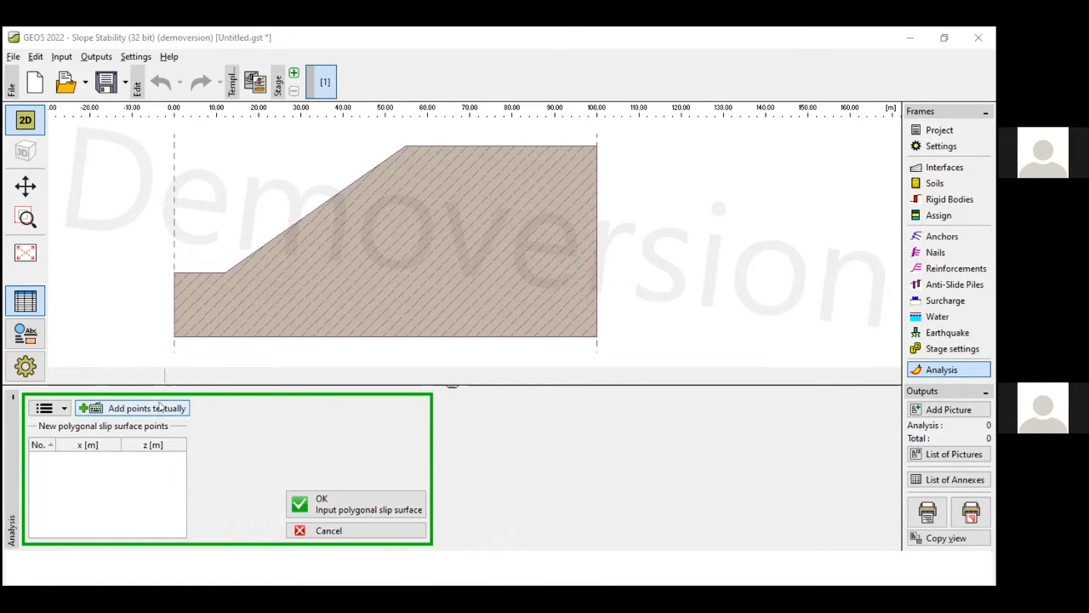
left_click(132, 409)
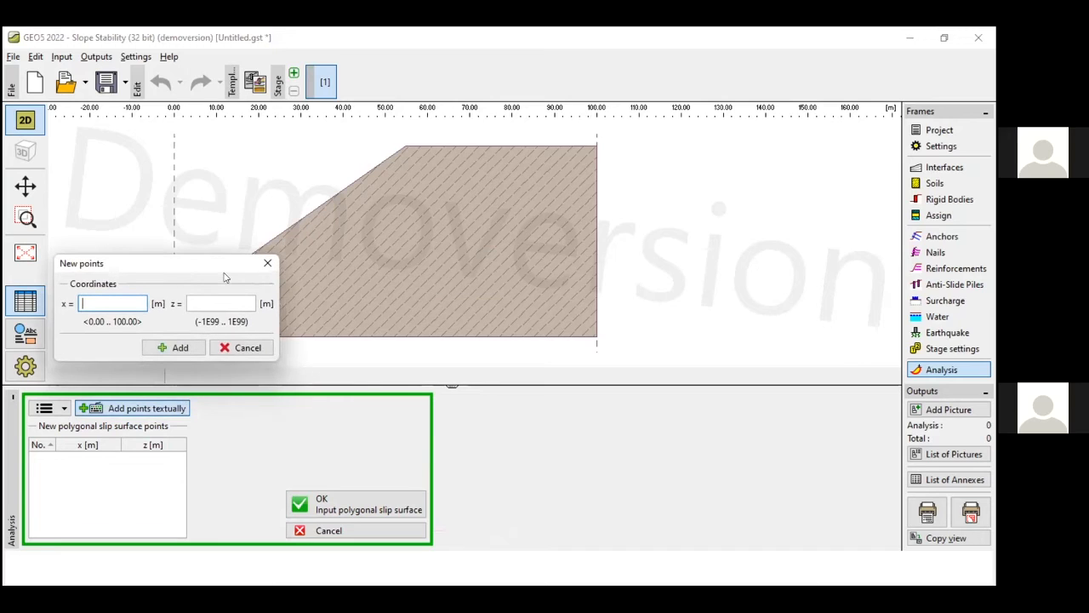
left_click_drag(227, 274, 273, 278)
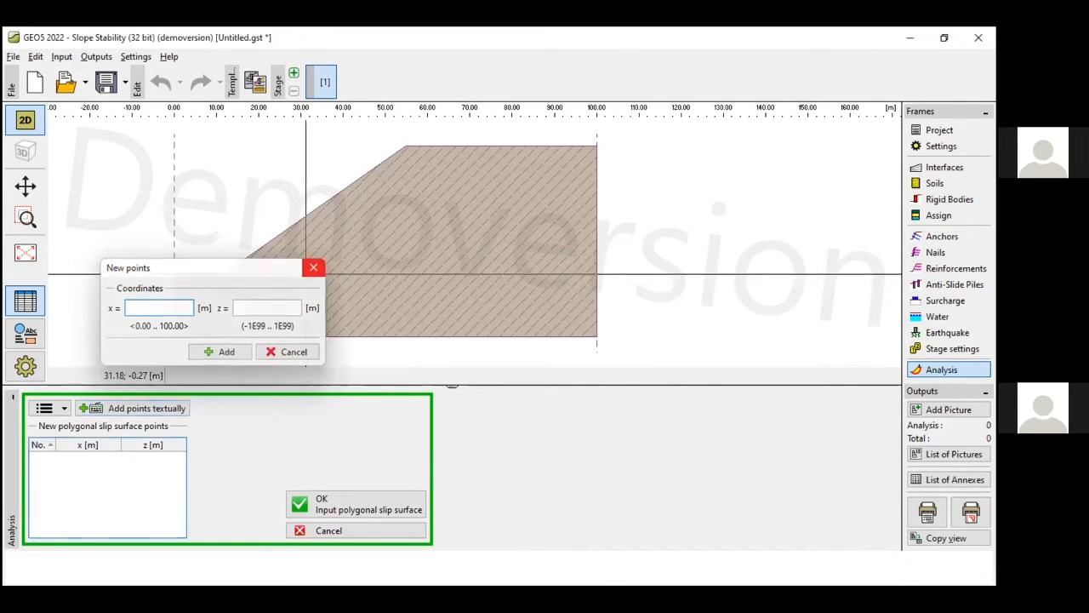
left_click(313, 268)
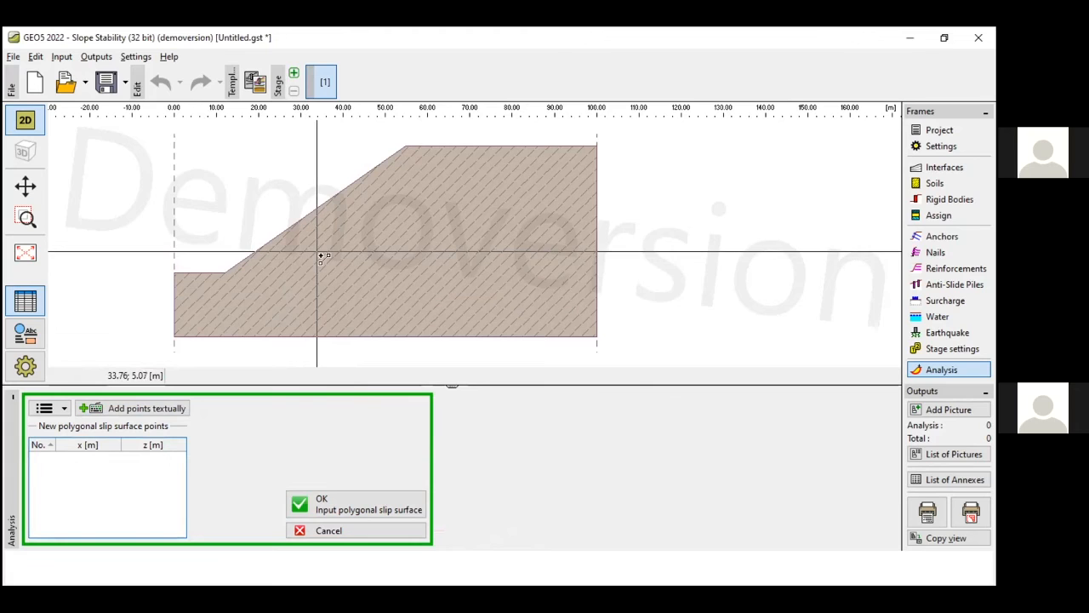
left_click(327, 530)
Step: Set the slip surface type to circular and draw a surface of about 30.5 m radius from above the toe to the crest
left_click(191, 428)
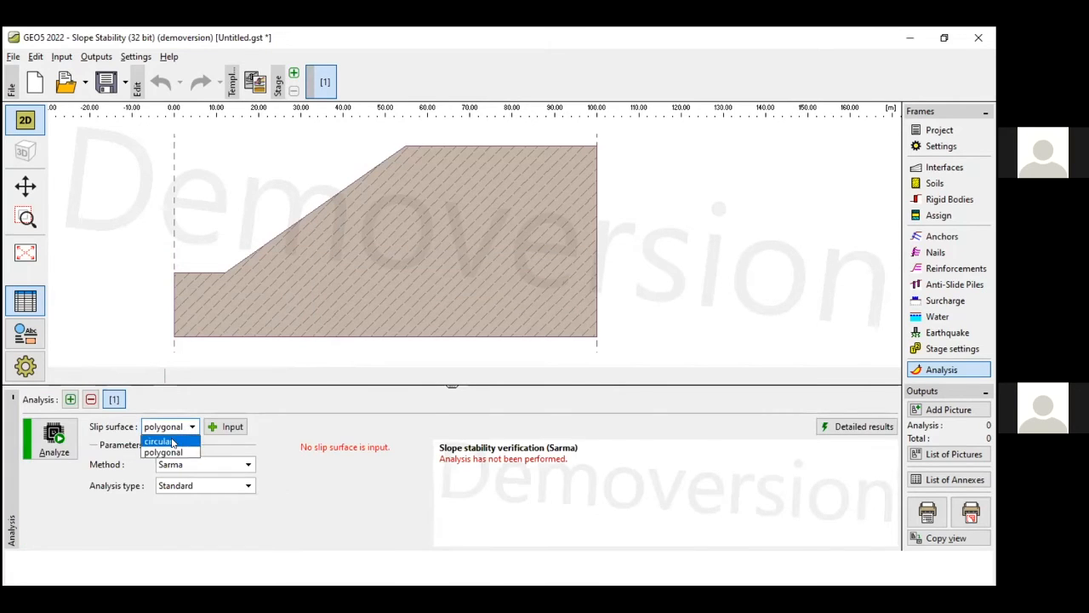
left_click(162, 437)
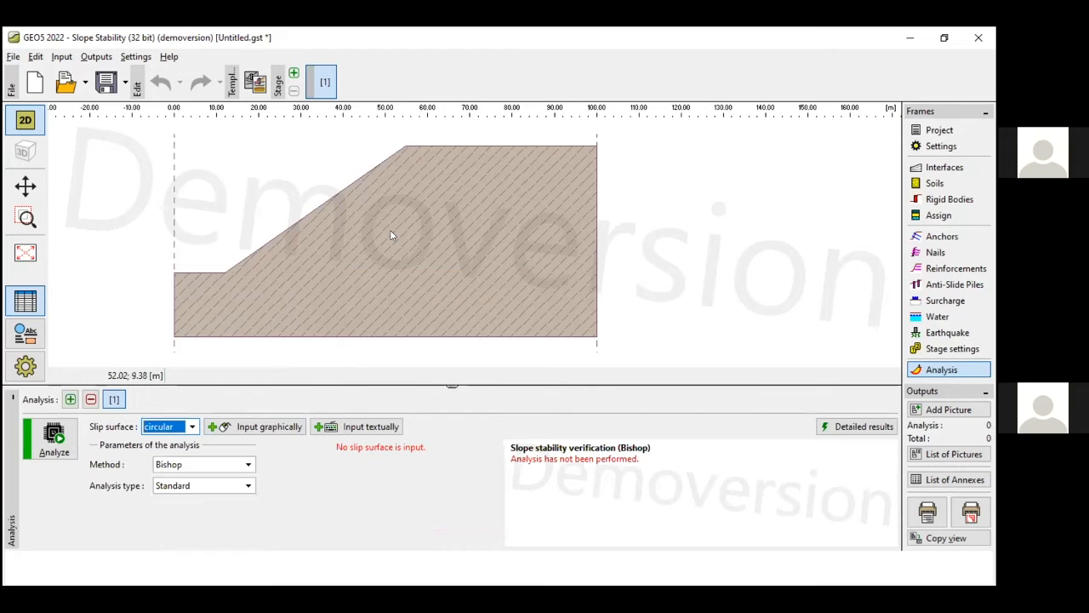
left_click(264, 426)
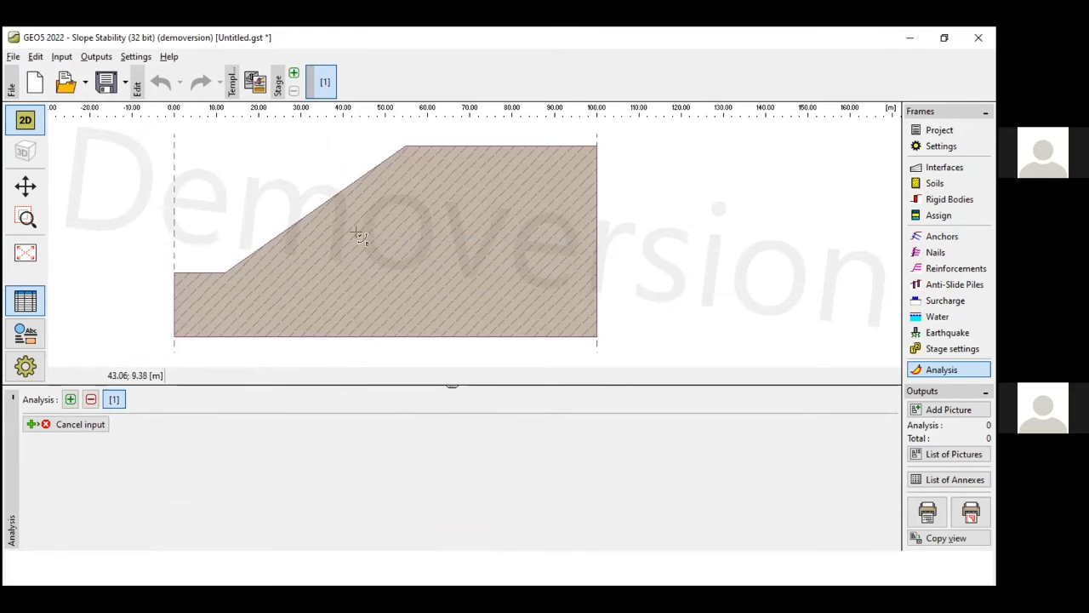
left_click(401, 169)
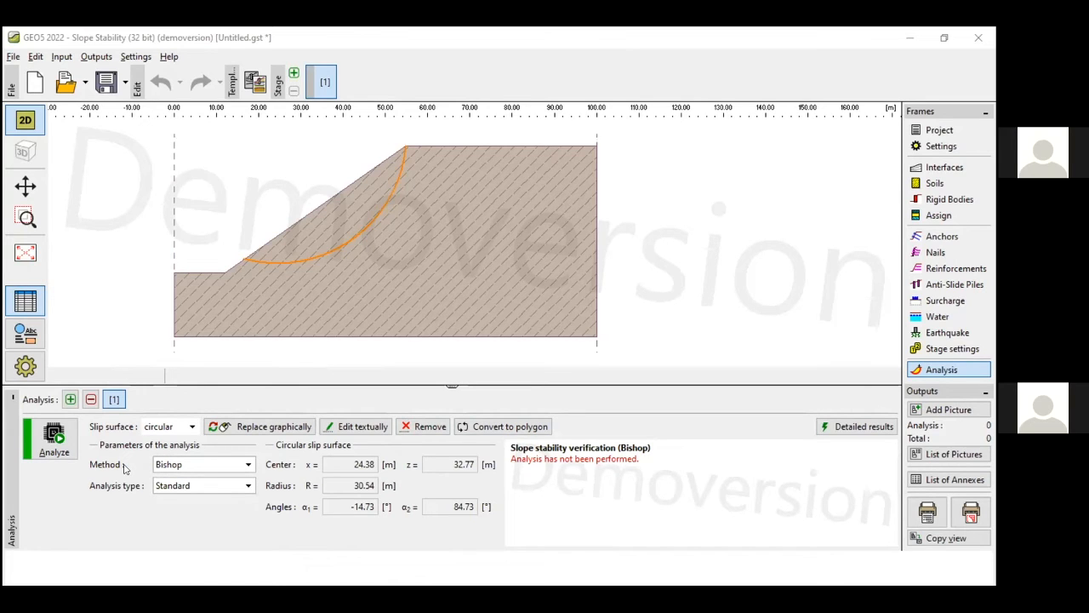
Step: Keep Bishop as the analysis method and run the Standard slope stability analysis for the circular slip surface
left_click(203, 466)
left_click(203, 465)
left_click(203, 466)
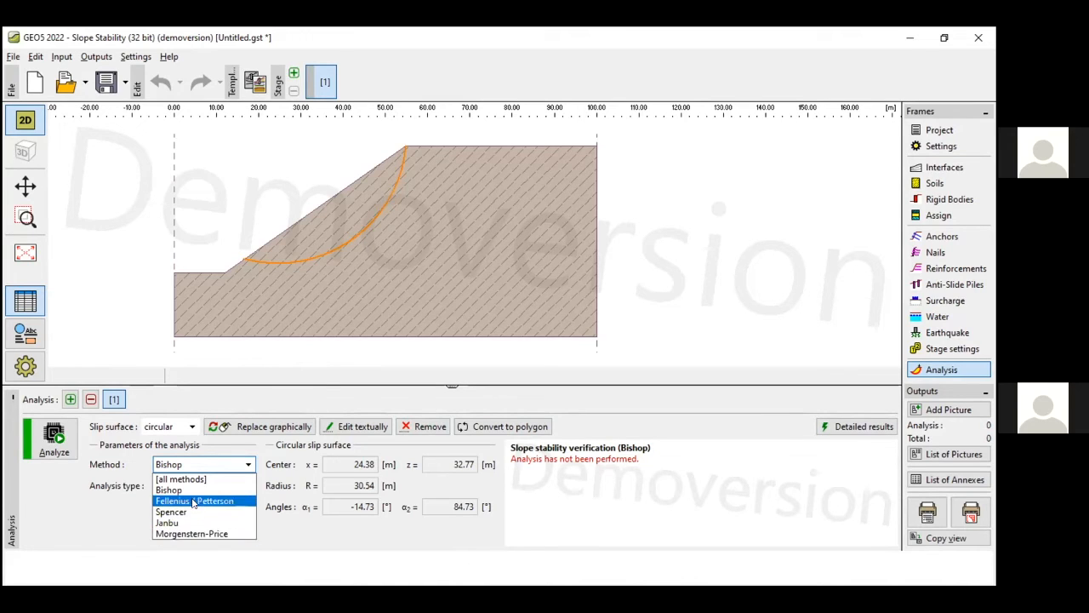
left_click(191, 490)
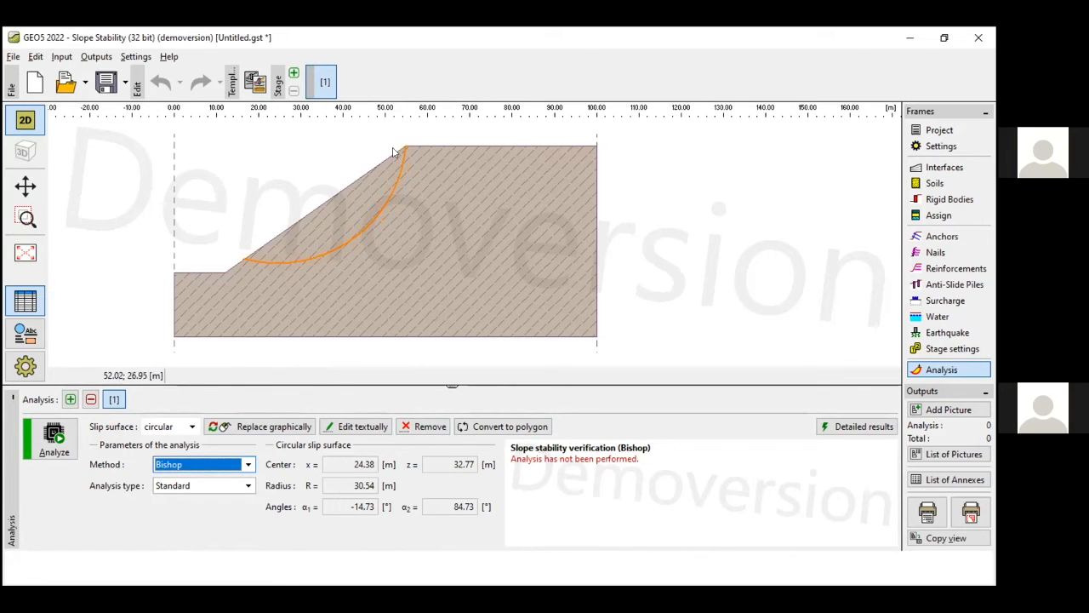
left_click(63, 444)
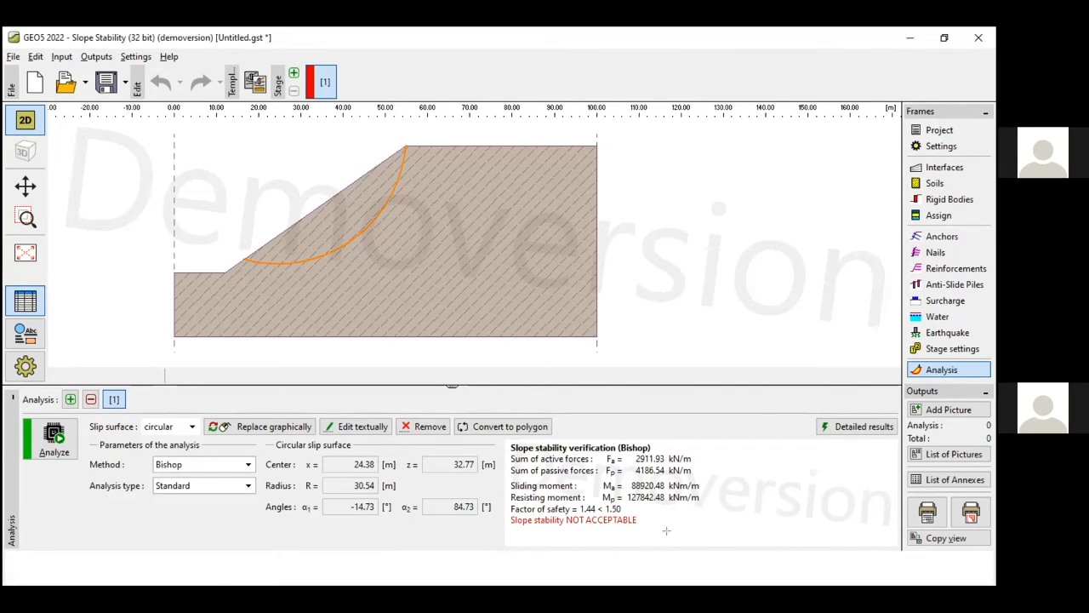
mouse_move(731, 545)
left_mouse_down()
mouse_move(620, 525)
mouse_move(501, 479)
mouse_move(507, 436)
left_mouse_up()
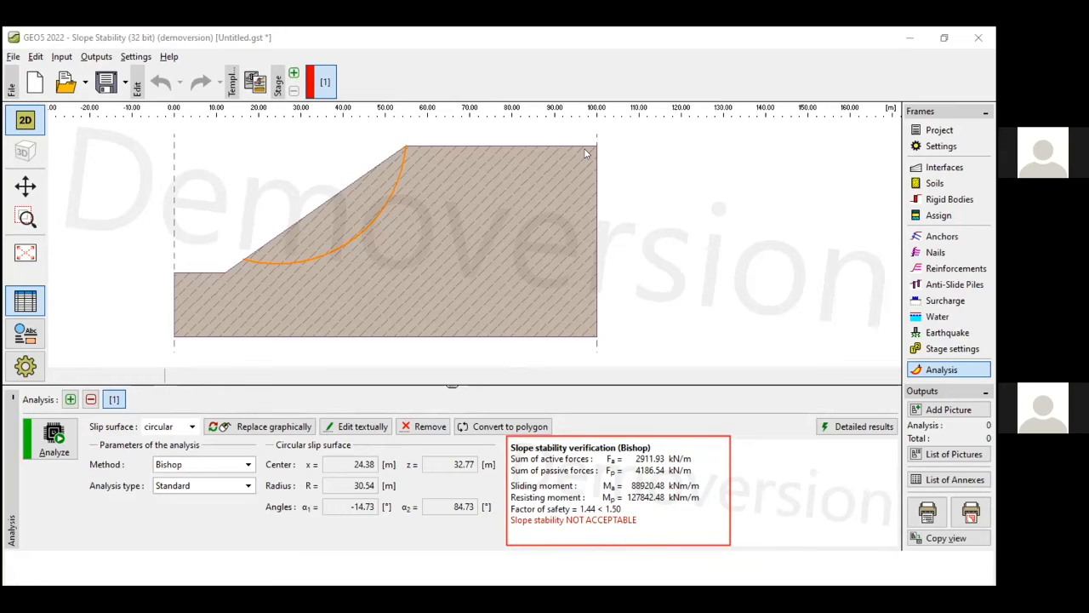
mouse_move(637, 522)
left_mouse_down()
mouse_move(596, 534)
mouse_move(515, 508)
mouse_move(643, 520)
left_mouse_up()
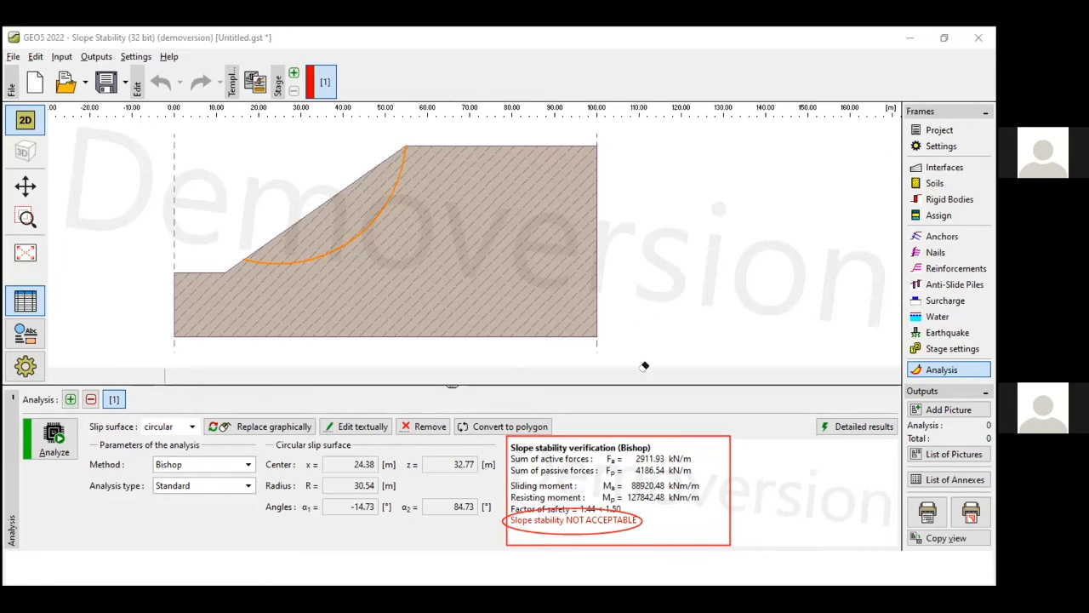
left_click(640, 515)
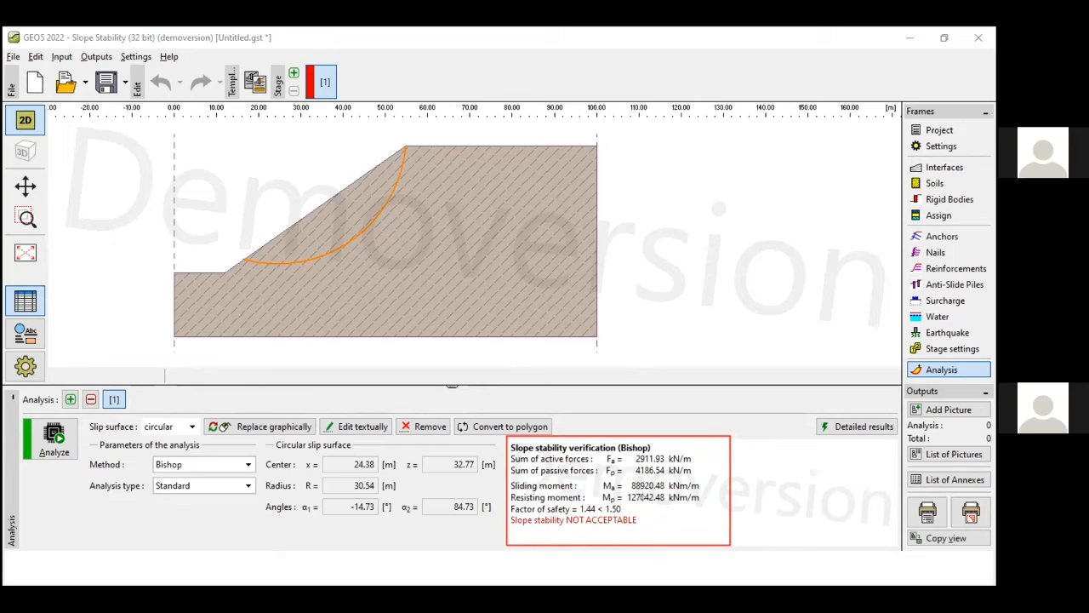
left_click_drag(635, 514, 577, 501)
left_click(503, 139)
left_click(630, 498)
left_click_drag(713, 504, 596, 478)
left_click(123, 486)
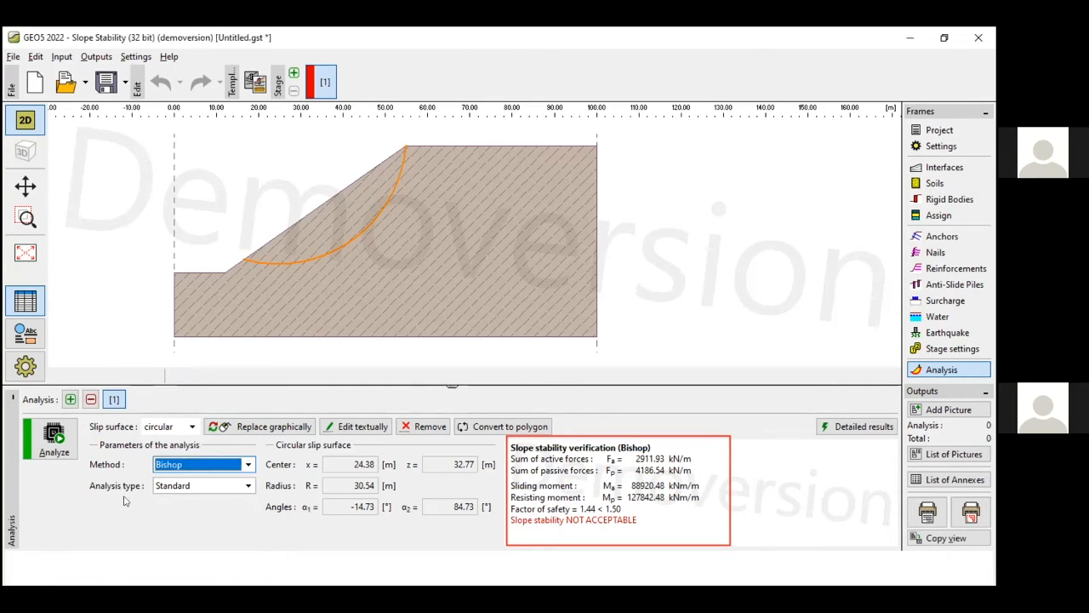
Step: Set the analysis type to Optimization and run the Bishop slope stability analysis twice to find the critical slip surface
left_click(182, 485)
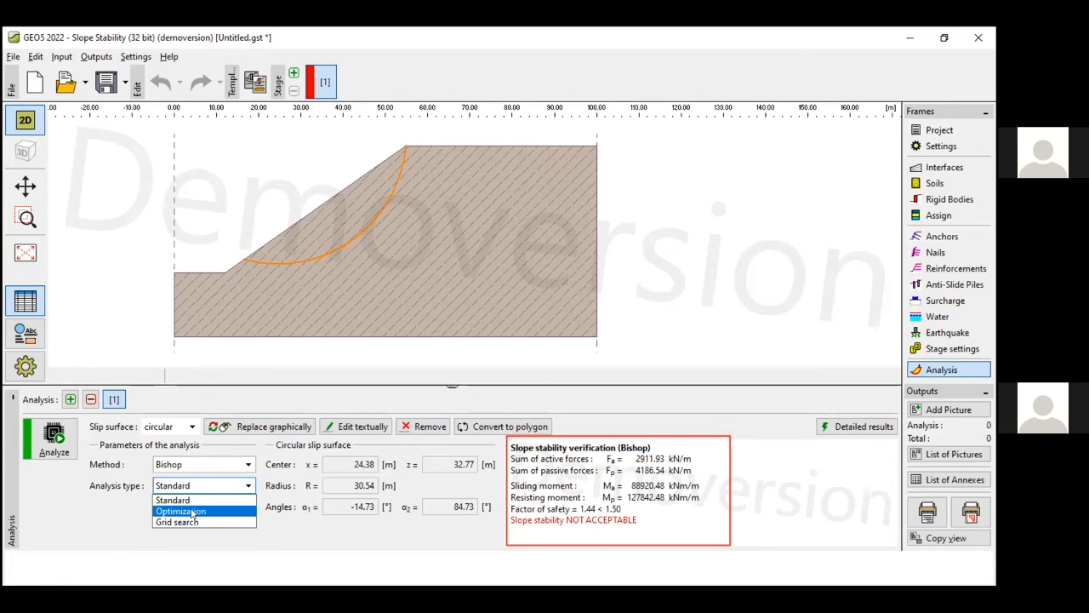
left_click(193, 512)
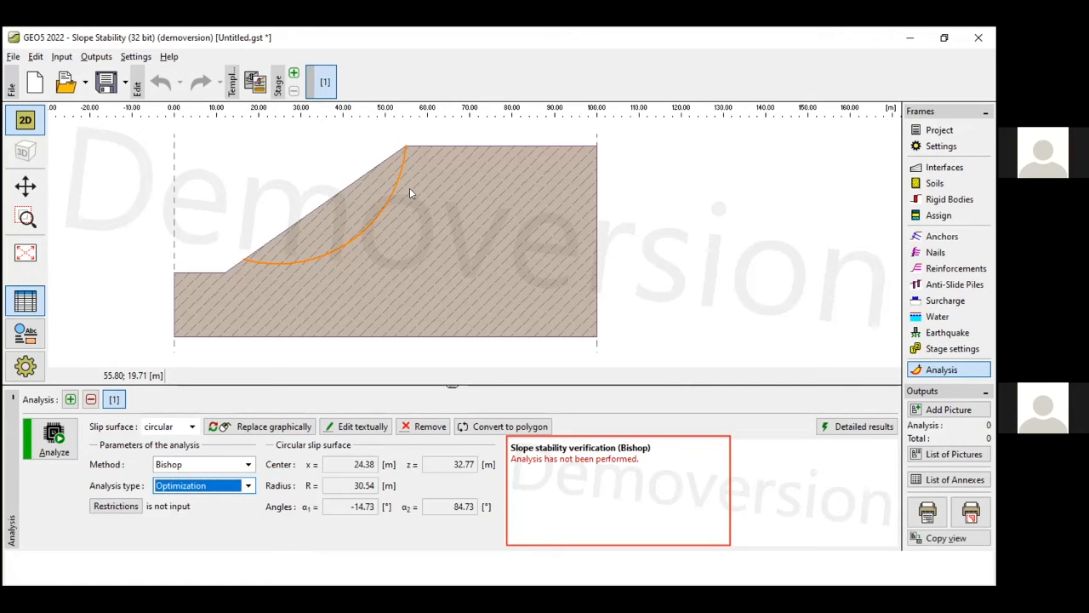
left_click(54, 438)
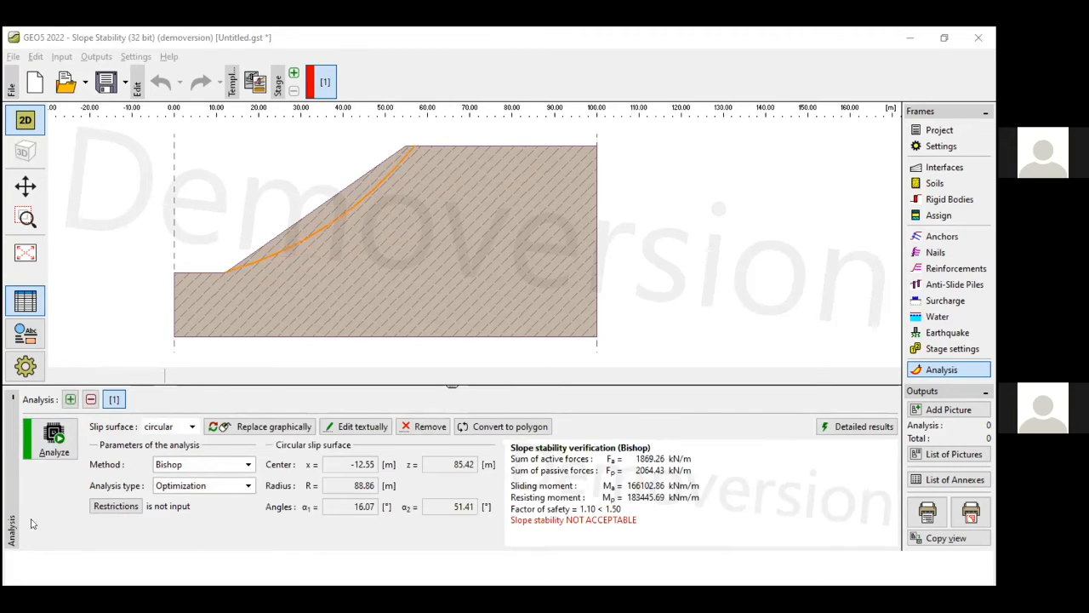
left_click(58, 440)
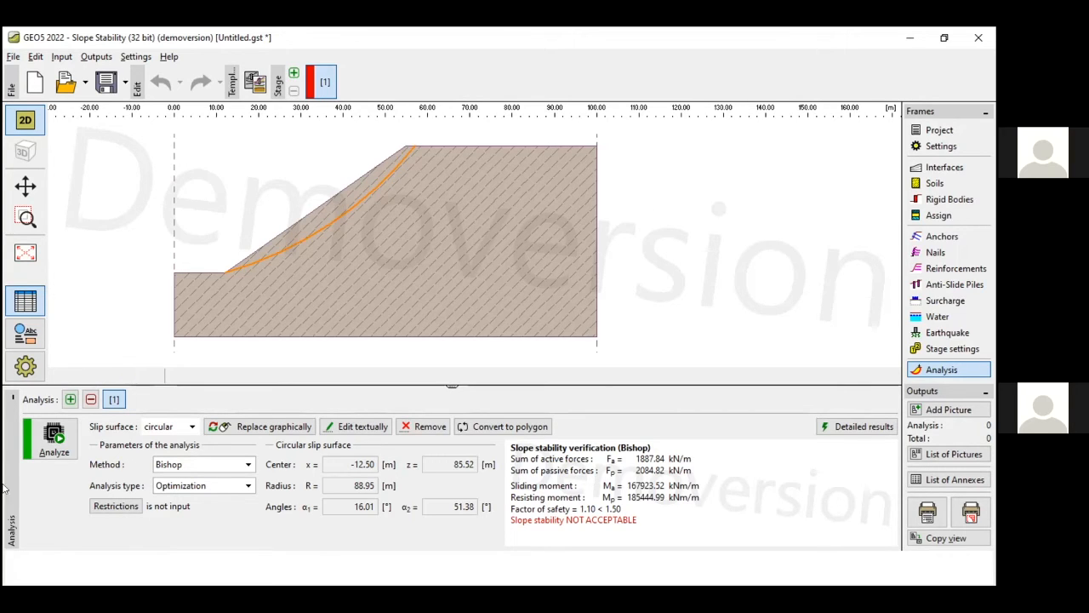
Step: Run the optimized Bishop analysis again and examine the factor of safety and the sliding and resisting moments in the verification results
left_click(68, 444)
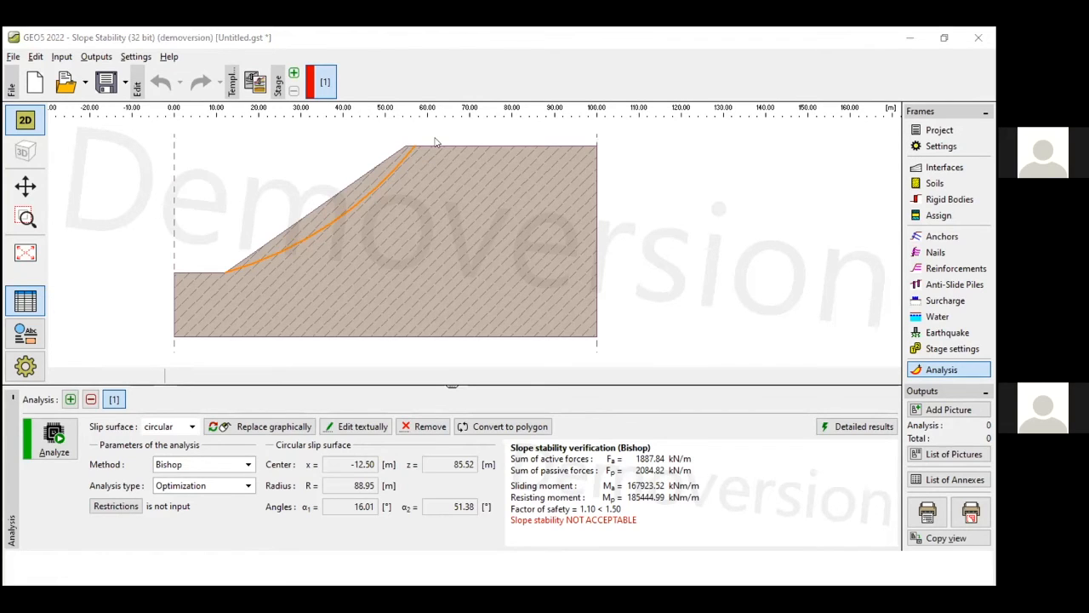
mouse_move(703, 529)
left_mouse_down()
mouse_move(573, 454)
mouse_move(496, 437)
left_mouse_up()
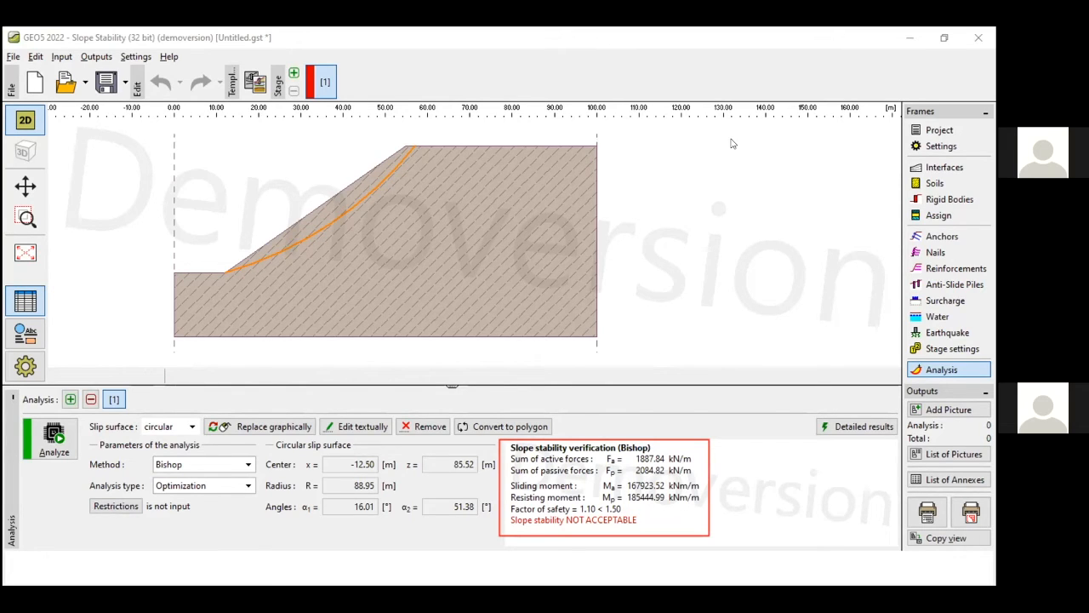
left_click_drag(705, 504, 502, 477)
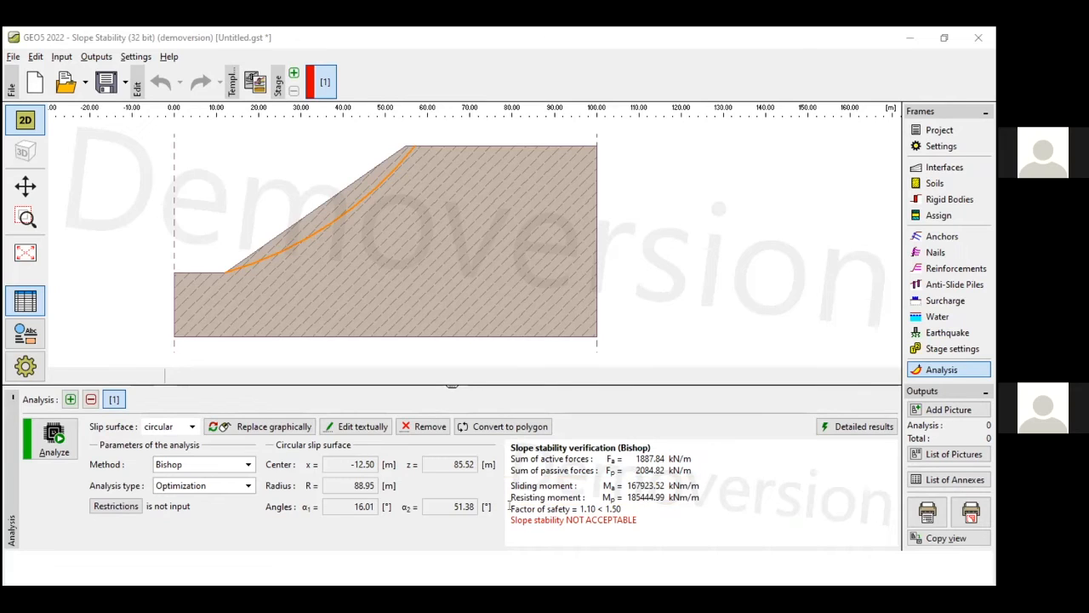
left_click_drag(511, 508, 621, 508)
left_click_drag(701, 497, 606, 480)
left_click(608, 481)
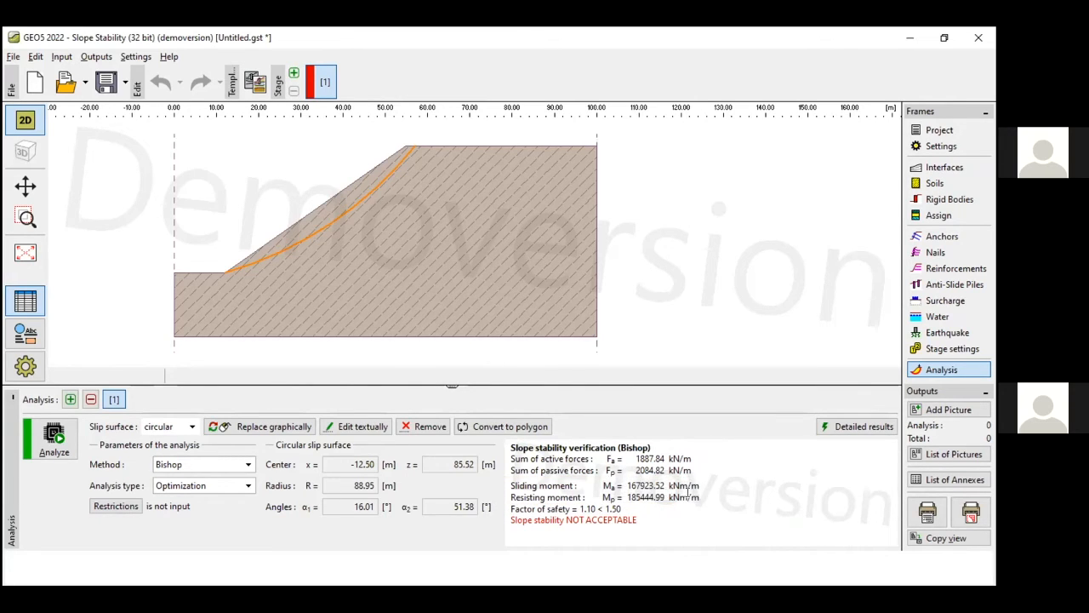
left_click_drag(512, 497, 580, 497)
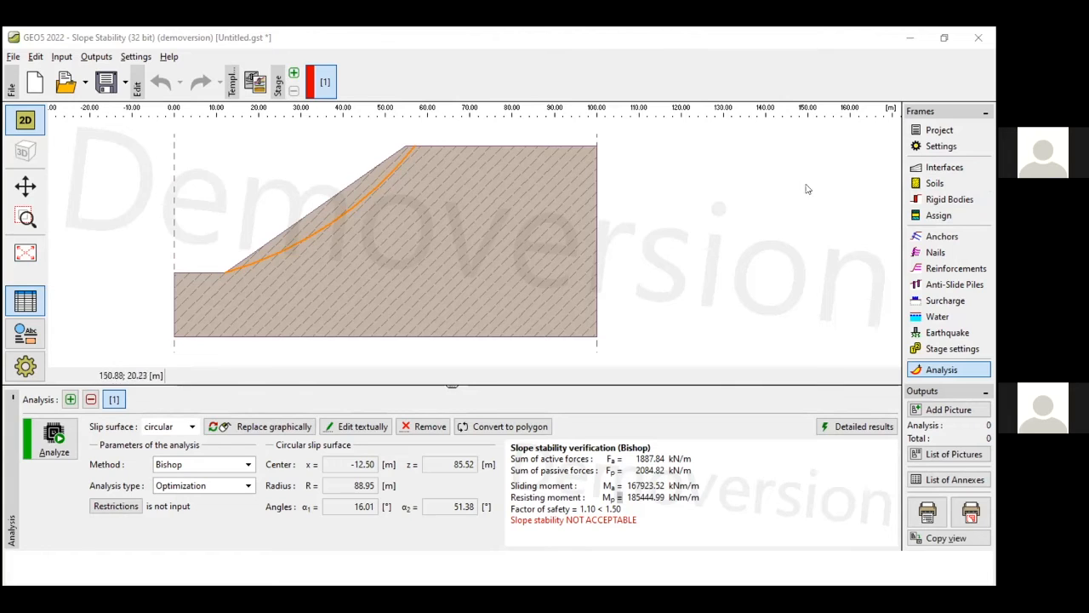
Step: Edit Interface 1 to set the z coordinate of the slope's crest point (point 3) to 25 m, and accept the interface change
left_click(942, 170)
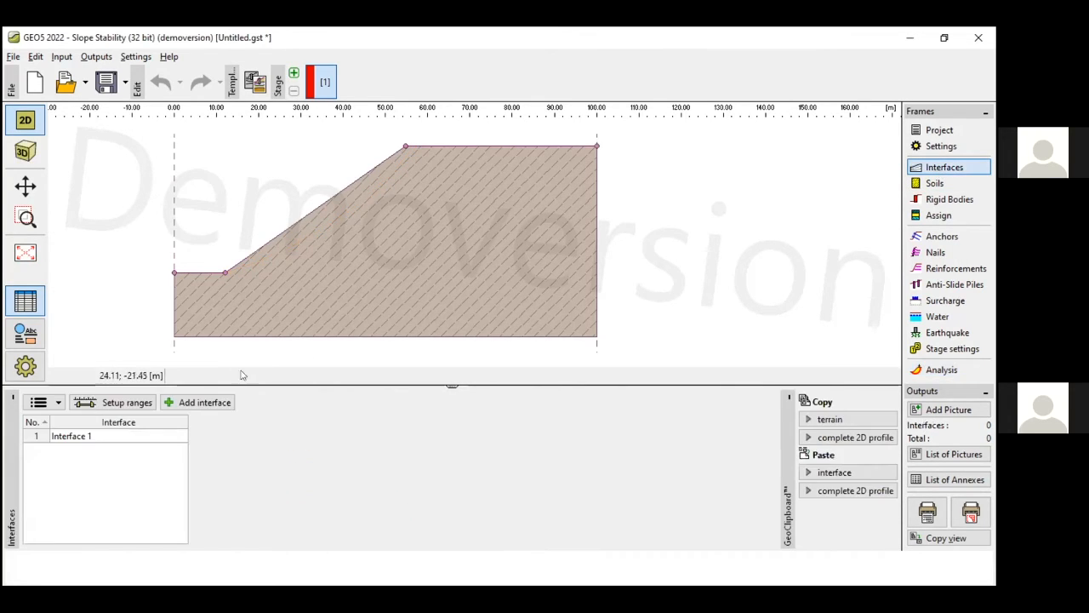
left_click(149, 439)
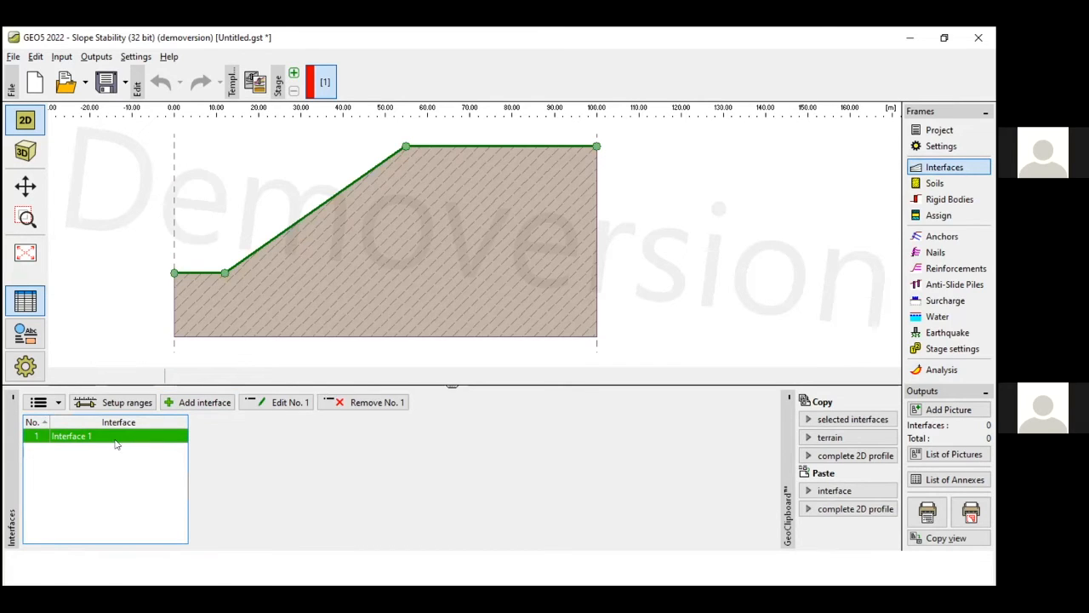
left_click(270, 405)
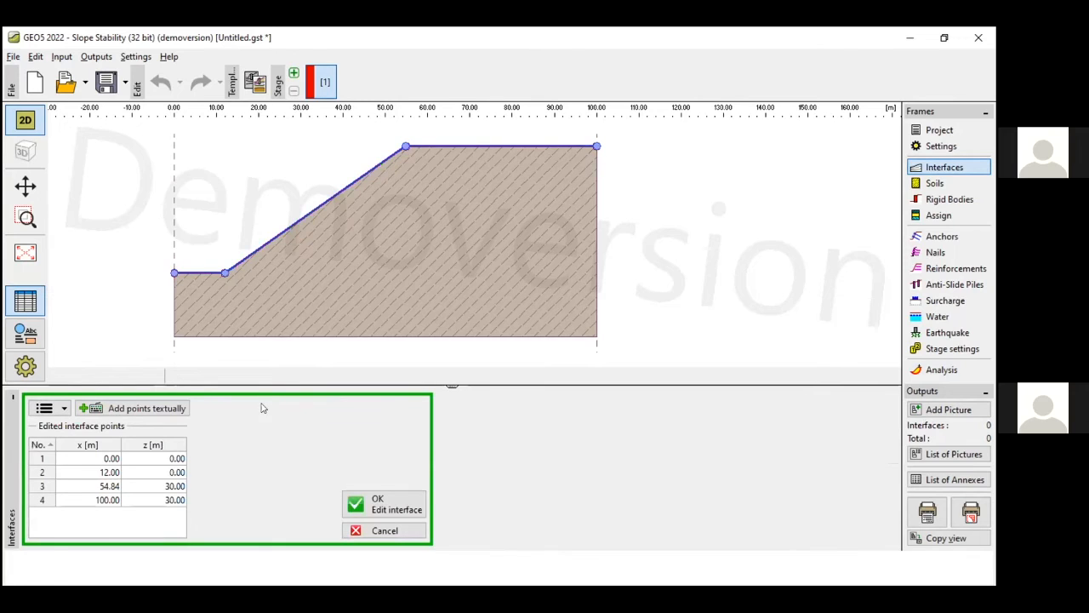
left_click(140, 472)
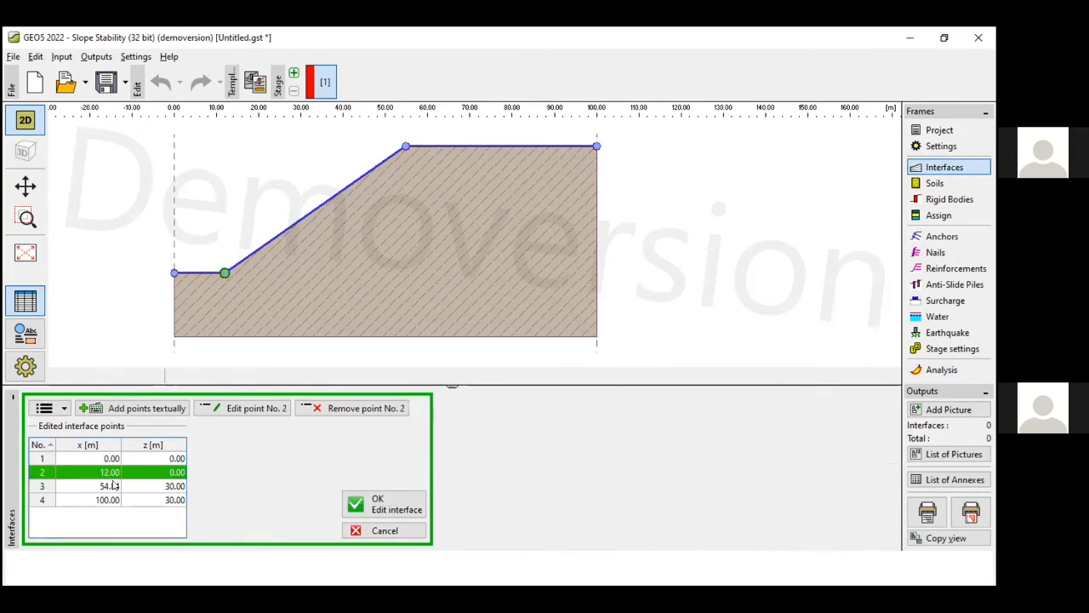
left_click(115, 486)
left_click(155, 499)
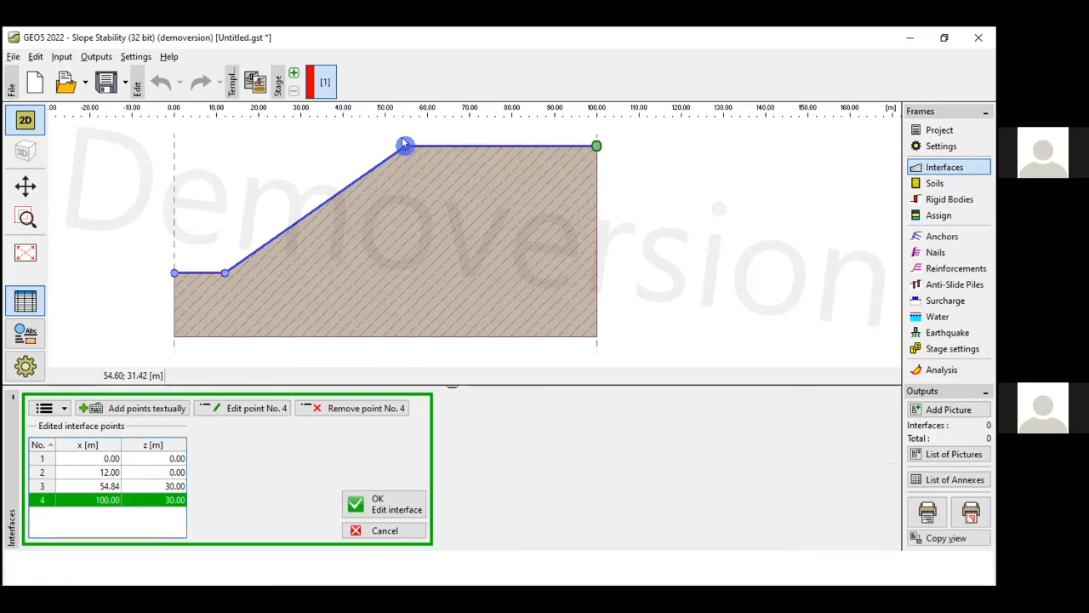
left_click(406, 146)
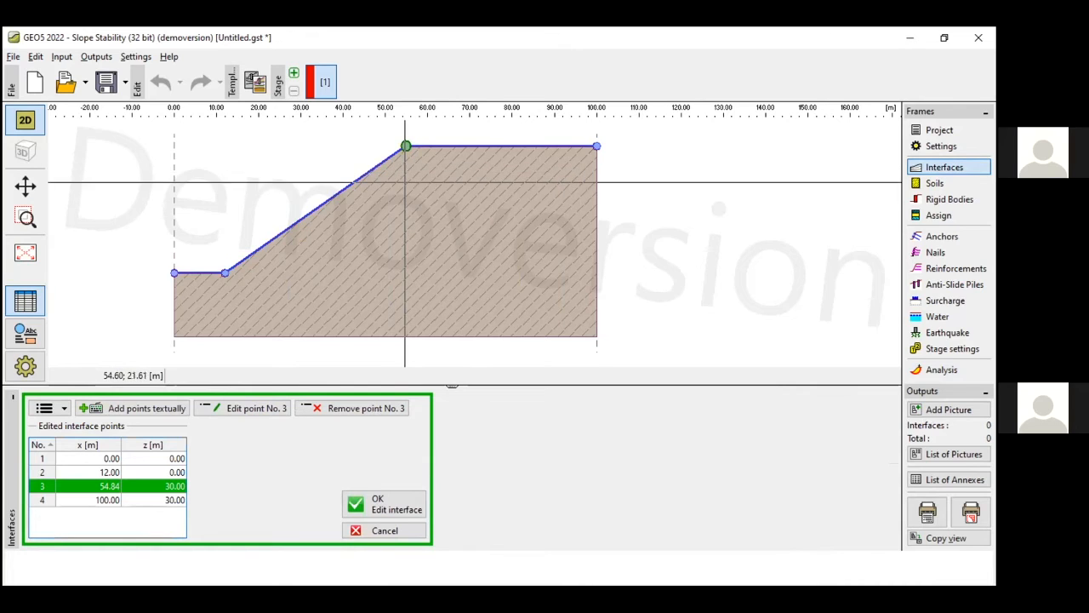
double_click(109, 485)
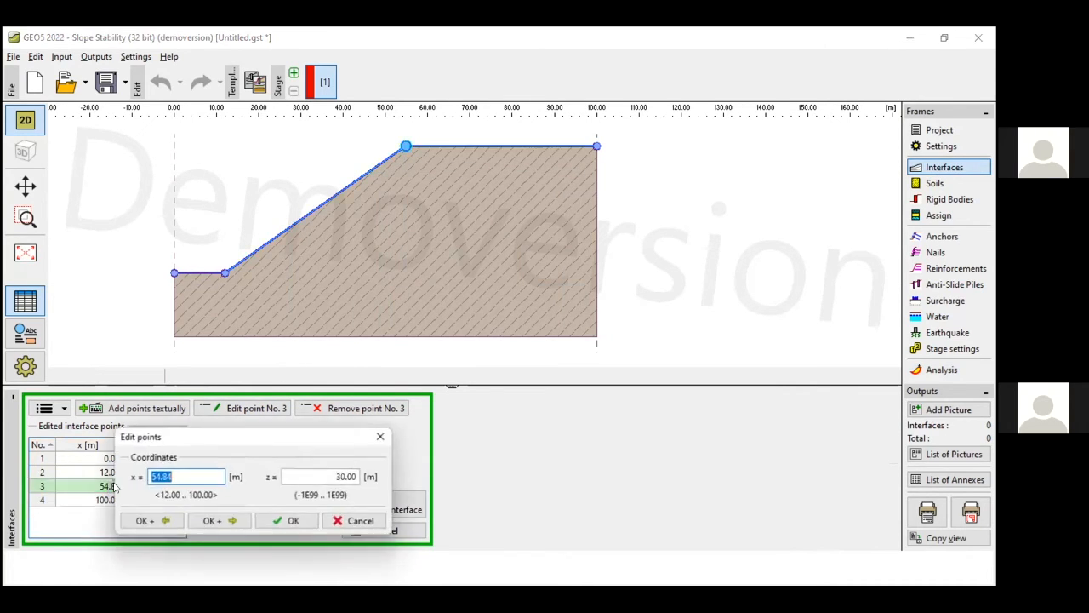
left_click_drag(237, 442, 301, 336)
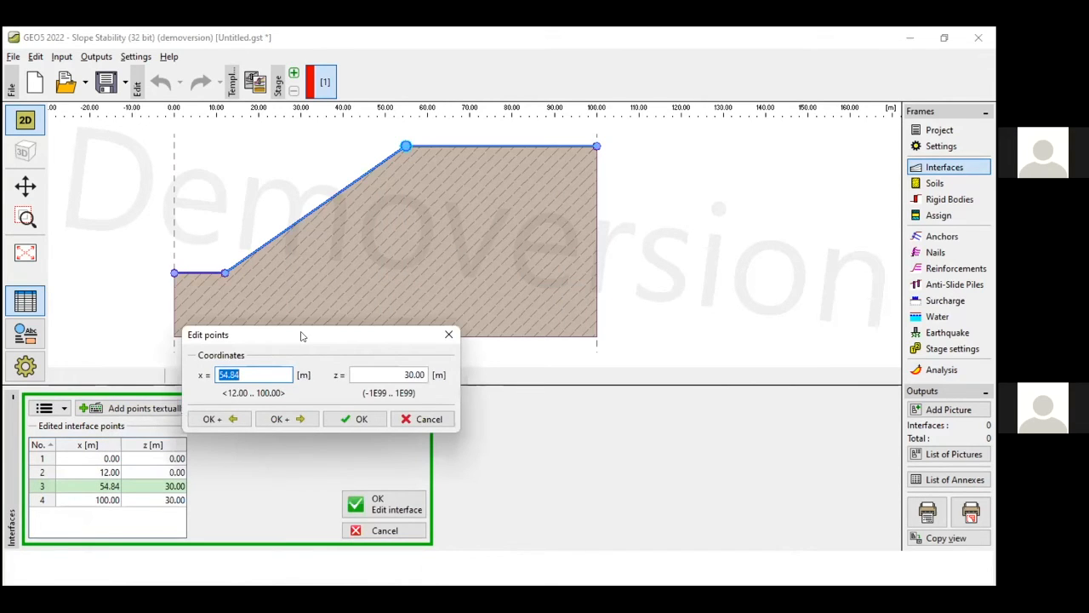
left_click(402, 371)
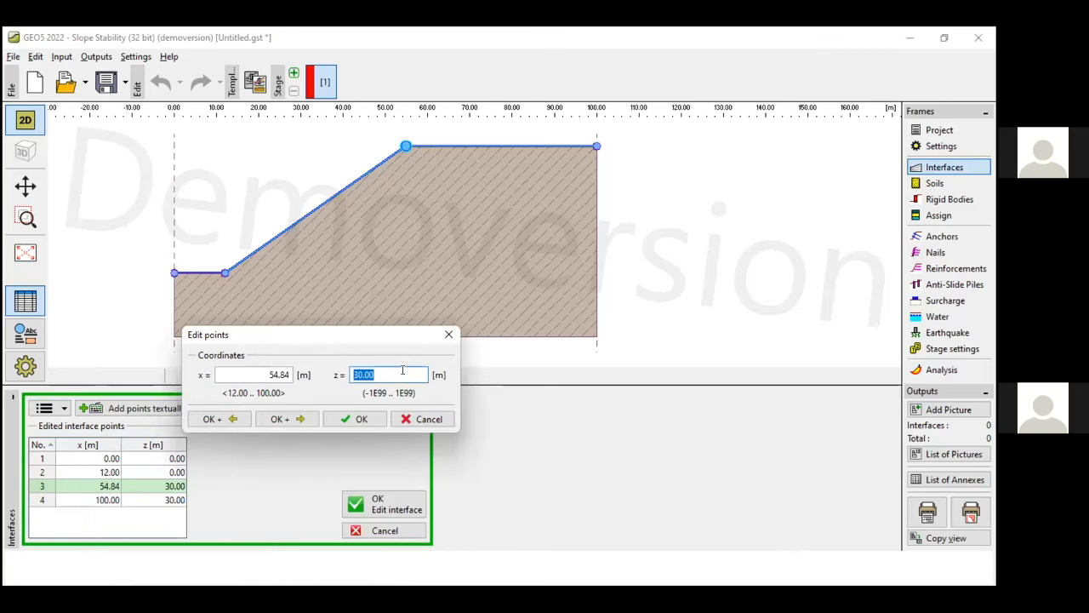
type("25")
left_click(354, 420)
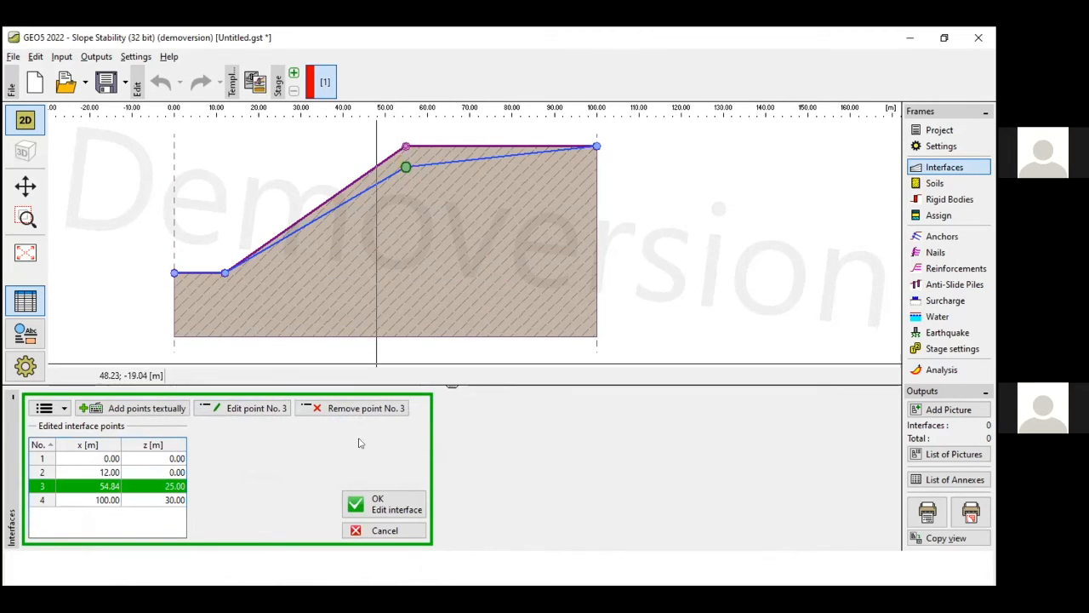
left_click(389, 501)
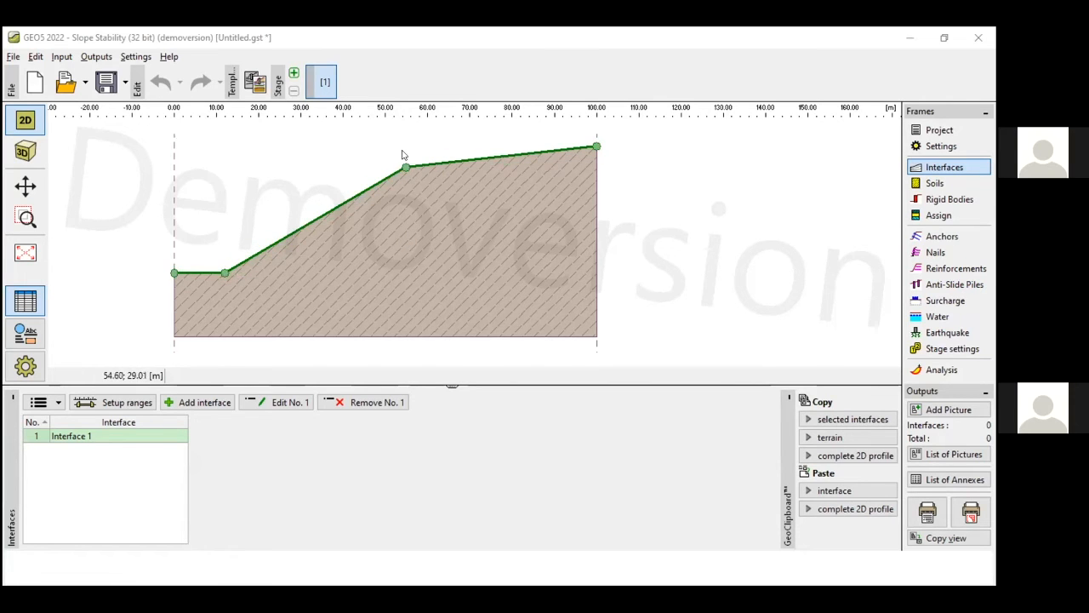
Step: Run the optimized Bishop analysis on the lowered-crest slope and review the verification results
left_click(936, 369)
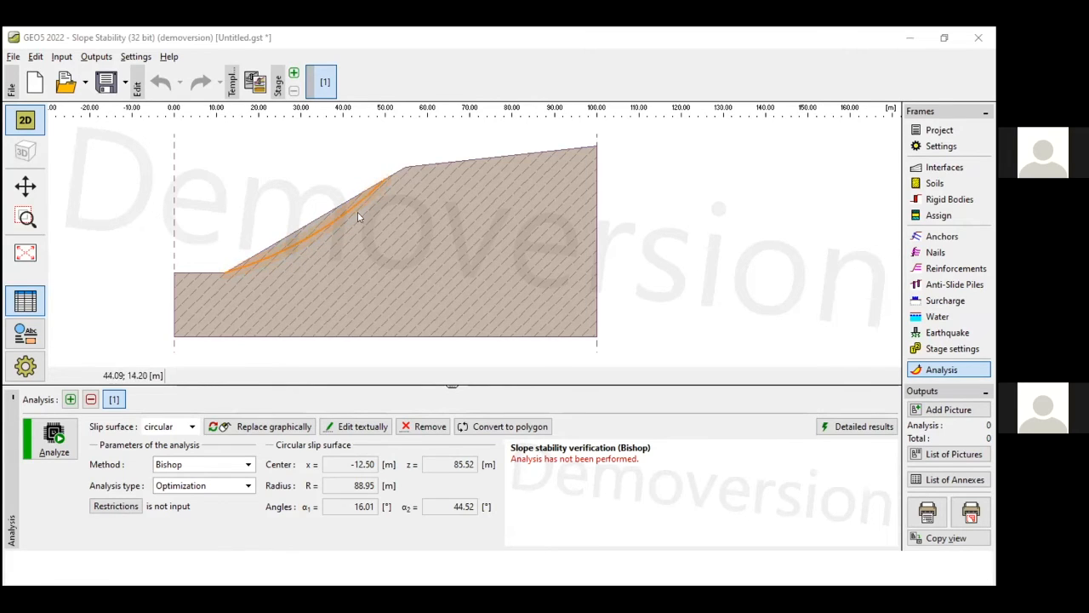
left_click(54, 437)
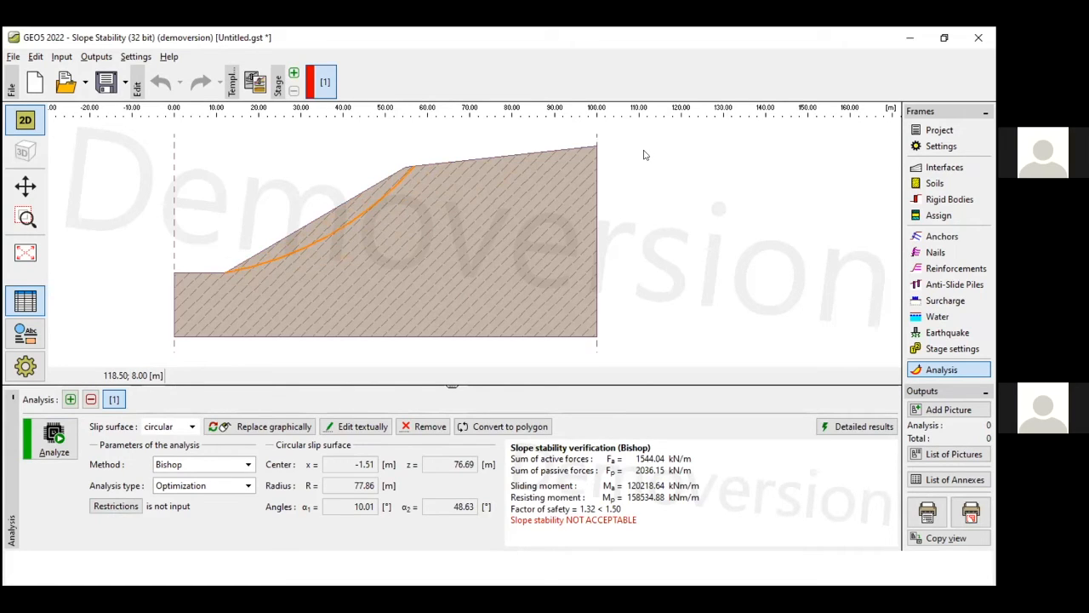
left_click_drag(663, 542, 494, 496)
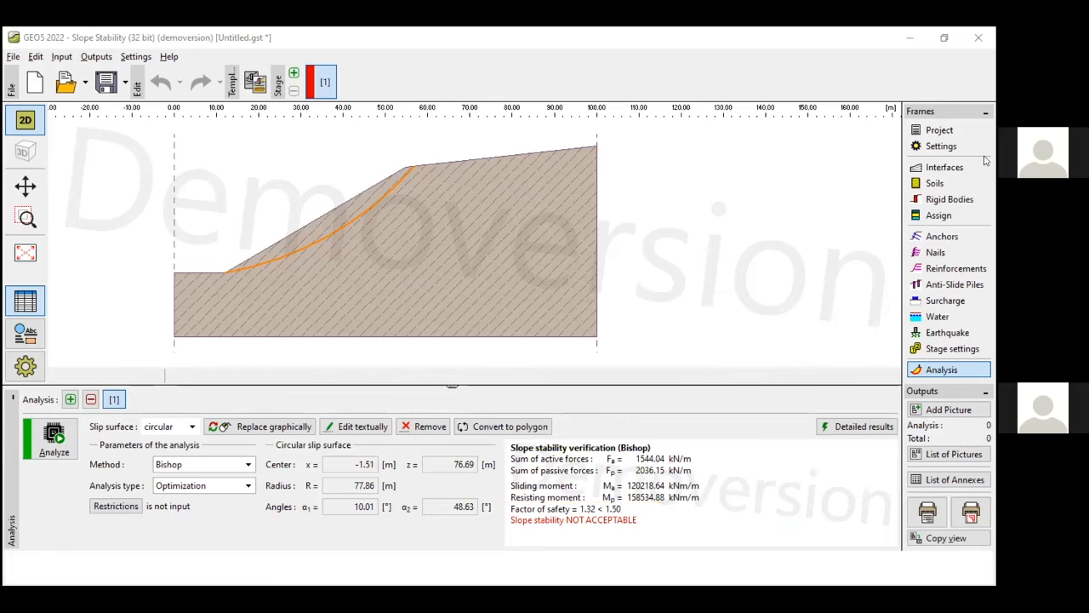
Step: Open Interface 1 for editing its terrain points
left_click(933, 166)
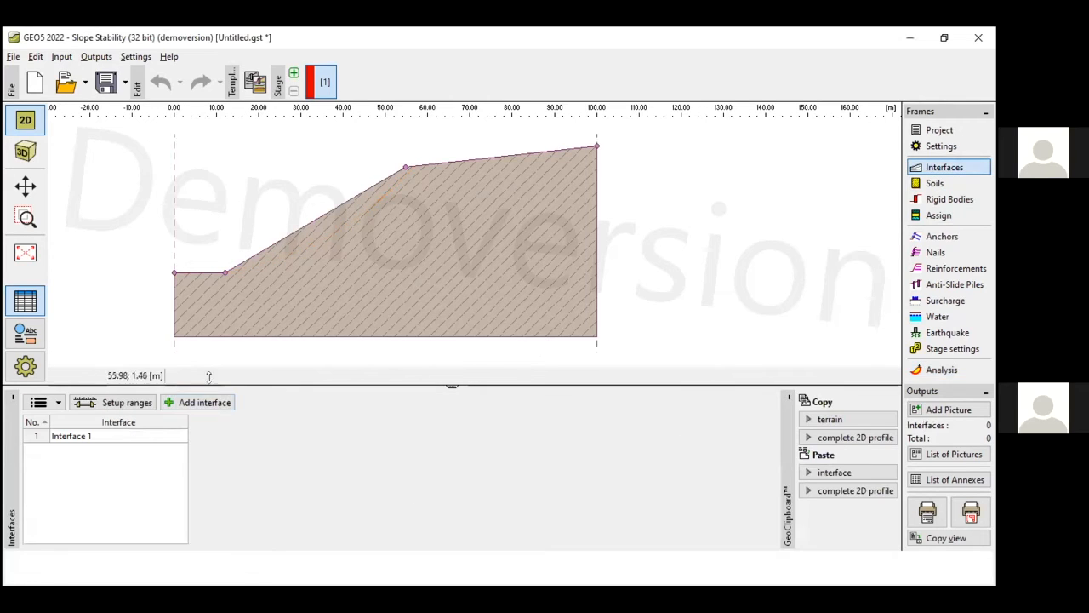
left_click(113, 437)
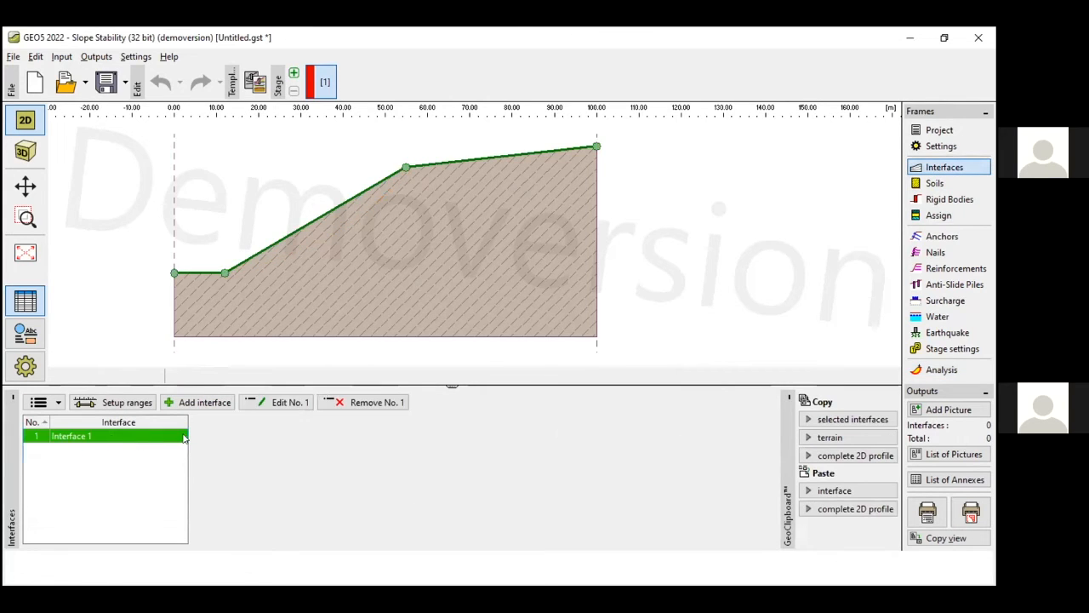
left_click(272, 405)
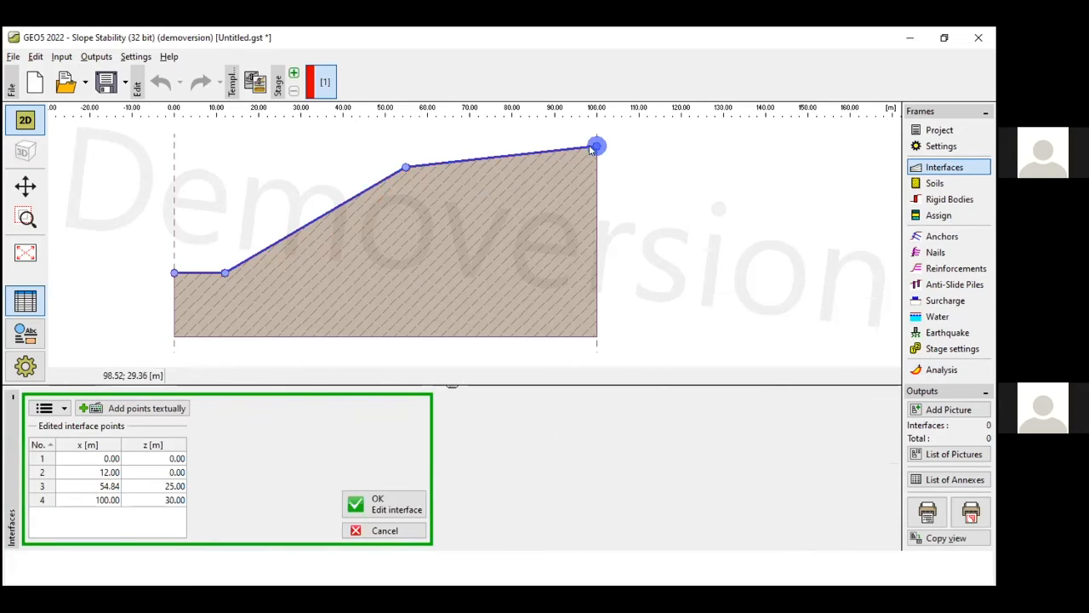
double_click(155, 500)
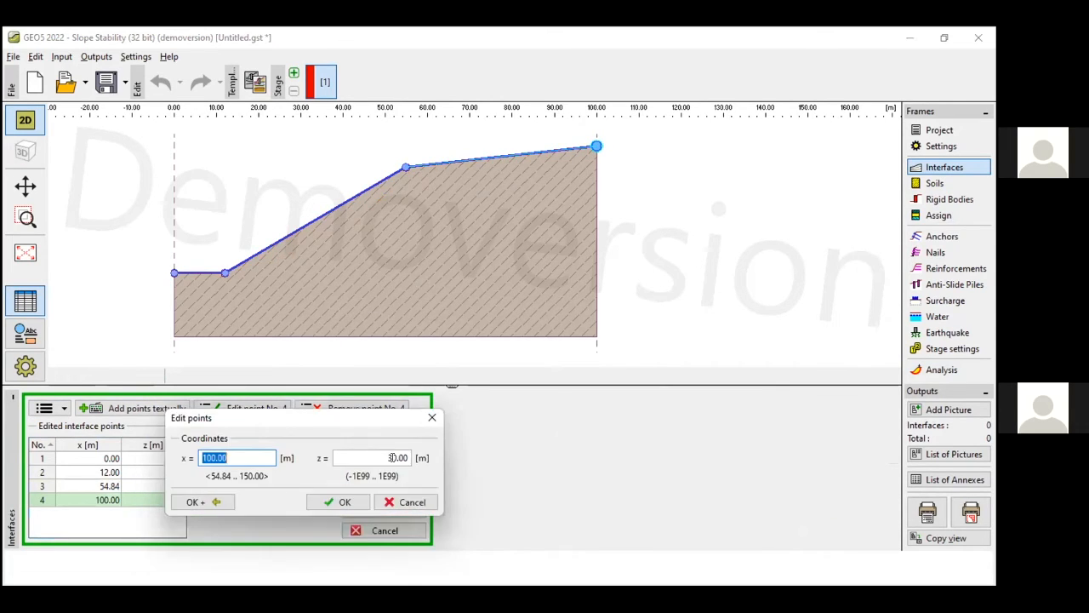
left_click(393, 457)
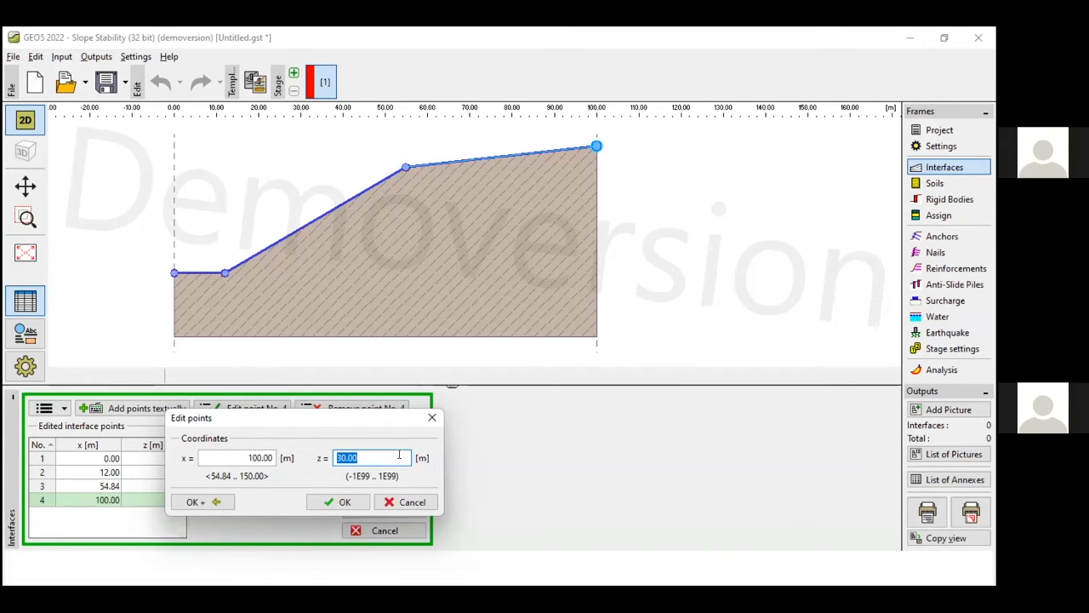
type("2.5")
left_click(407, 502)
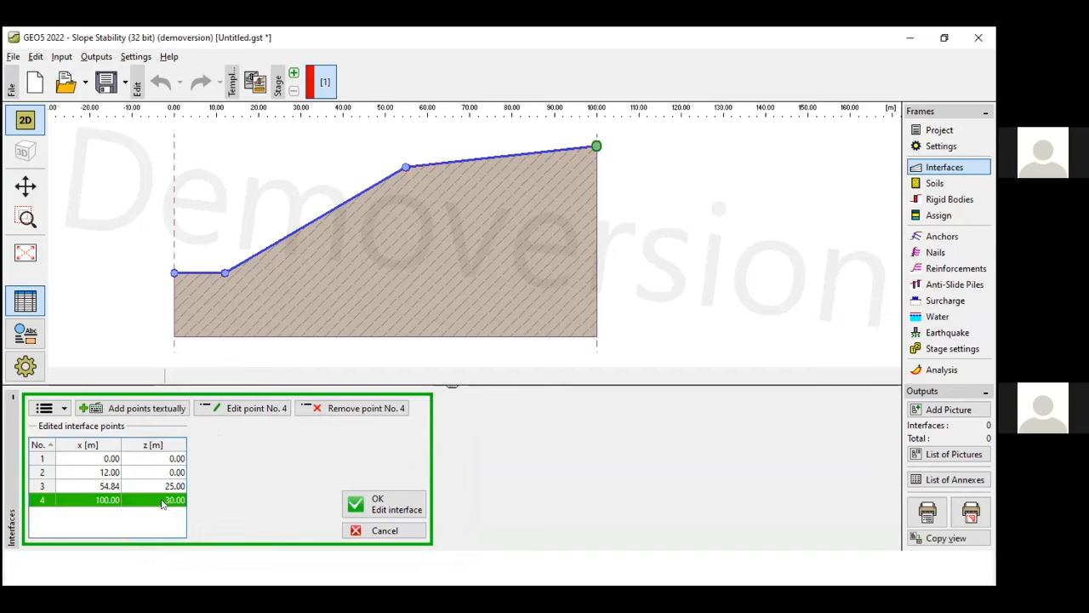
Step: Set the z coordinate of the terrain's end point (point 4, x = 100 m) to 27.5 m and accept the interface change
double_click(162, 504)
key("Tab")
type("2")
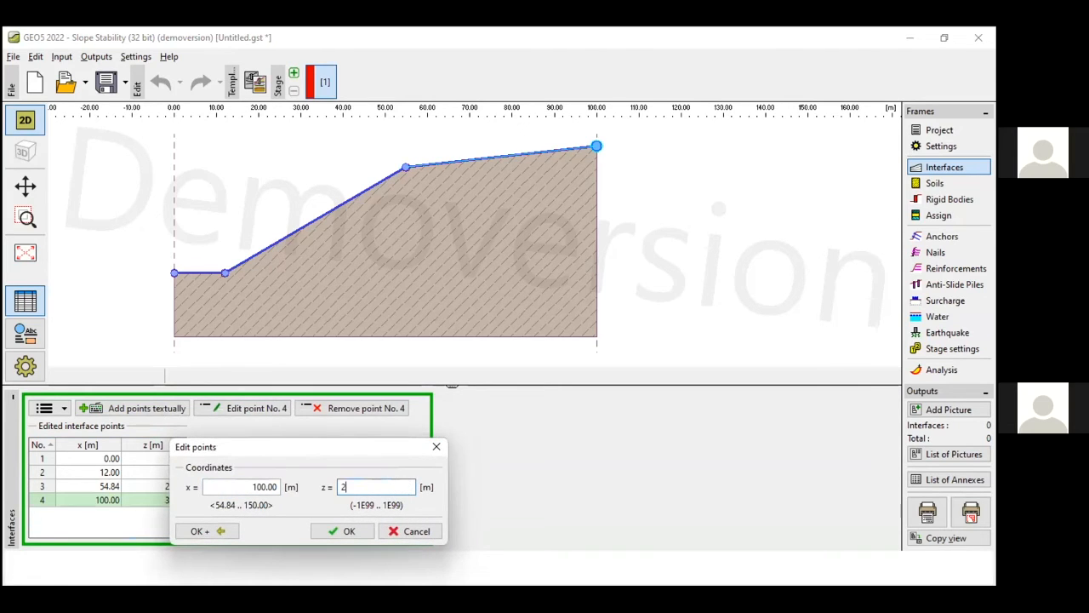
type("7.5")
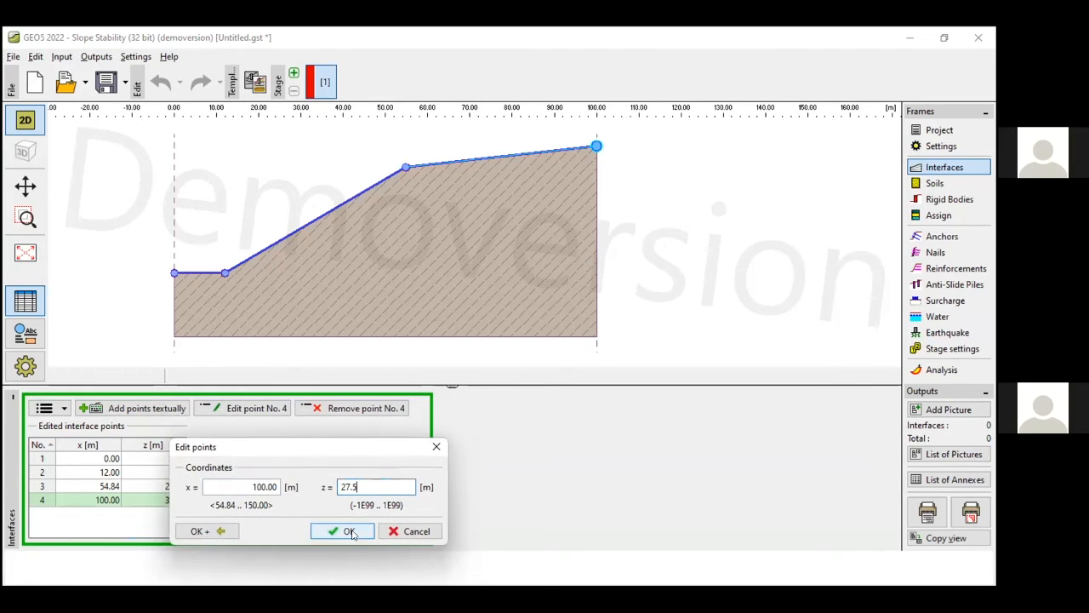
left_click(344, 531)
left_click(380, 506)
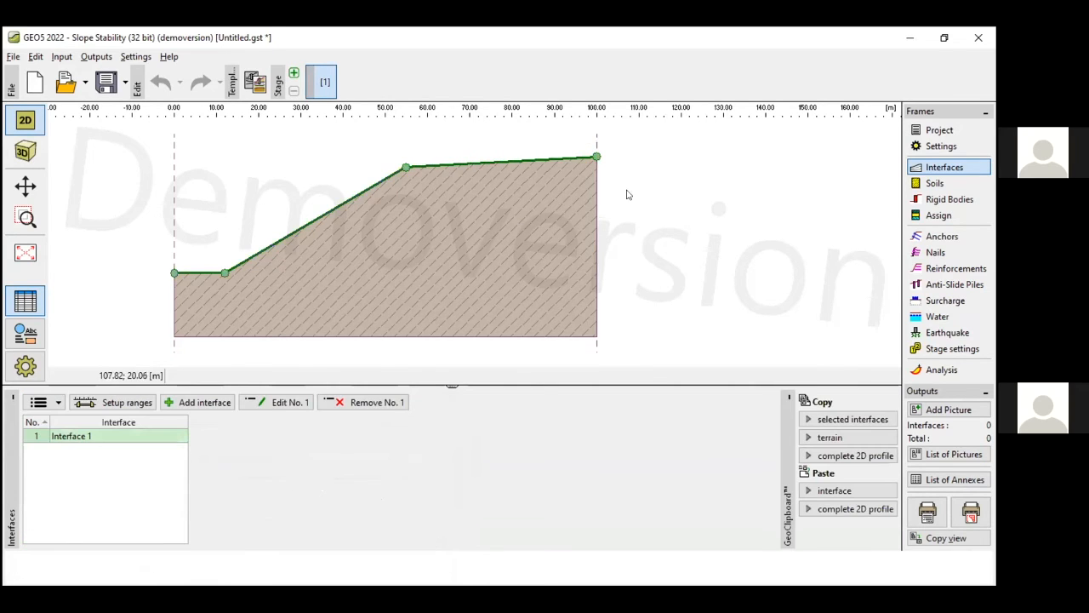
Step: Rerun the optimized Bishop analysis for the slope with its end point at 27.5 m
left_click(940, 370)
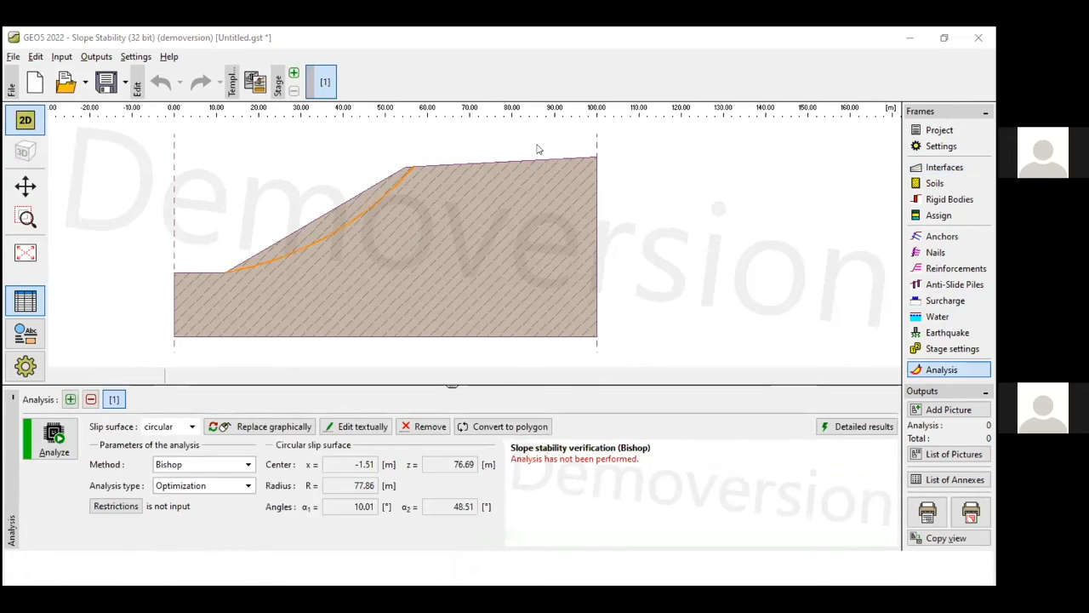
left_click(54, 438)
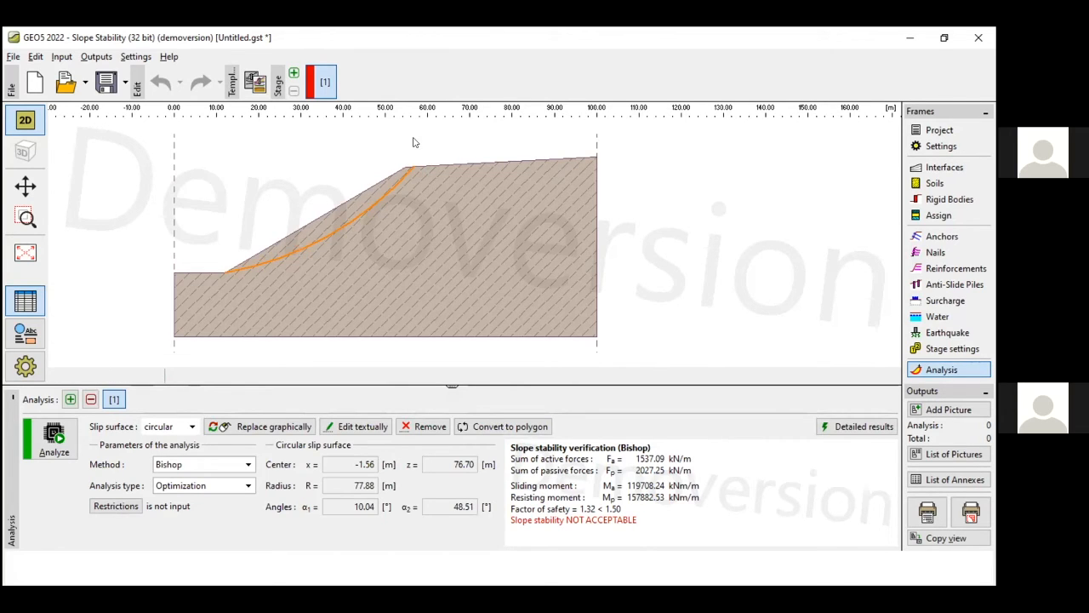
Step: Set the z coordinate of Interface 1's crest point (point 3) to 20 m, accept the interface, and rerun the optimized Bishop analysis
left_click(944, 168)
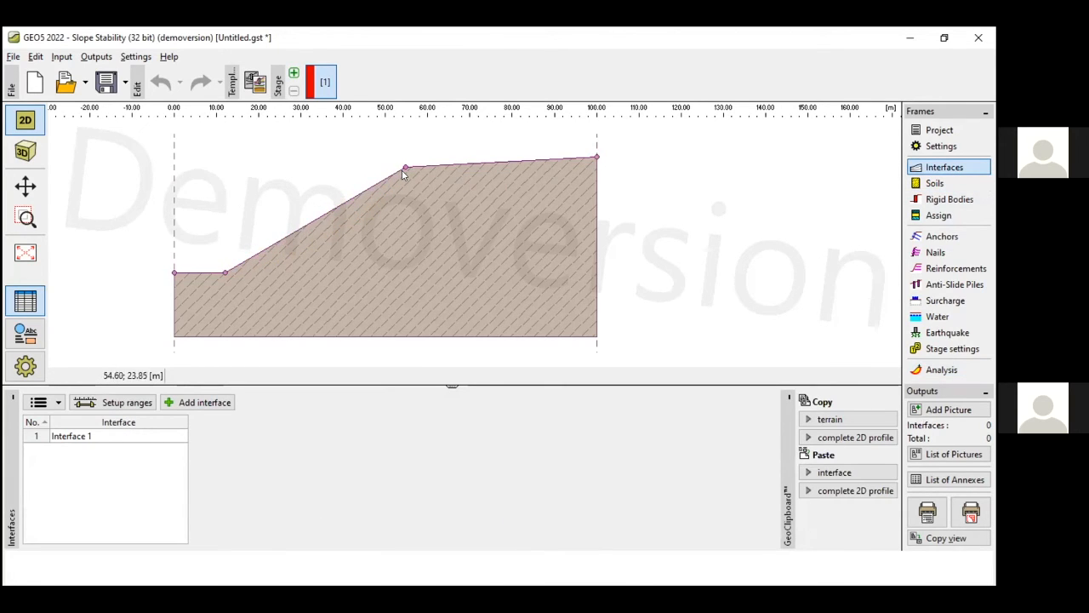
left_click(90, 436)
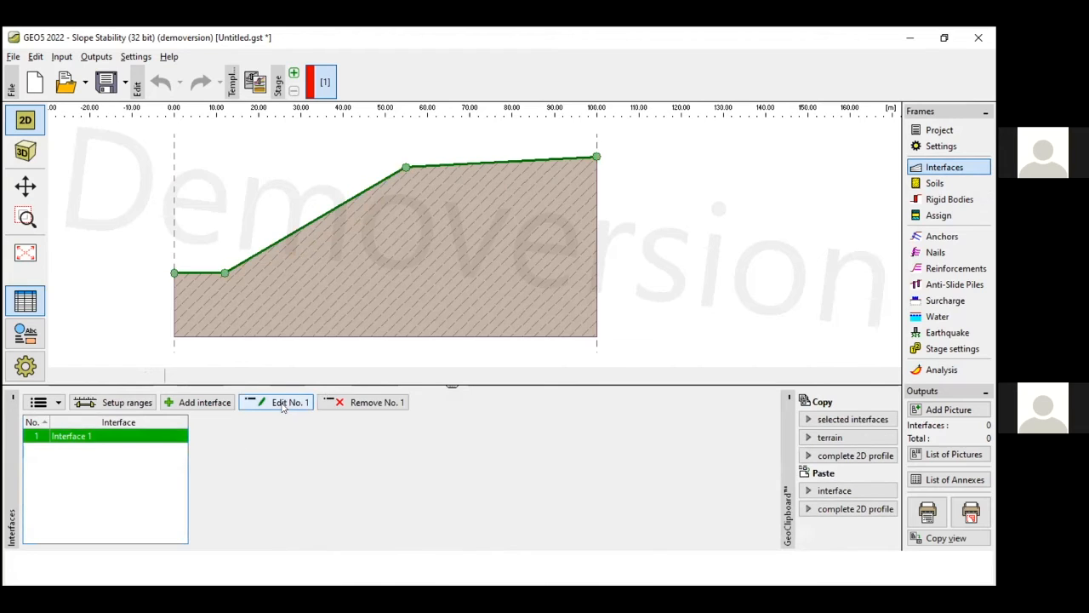
left_click(282, 403)
double_click(142, 486)
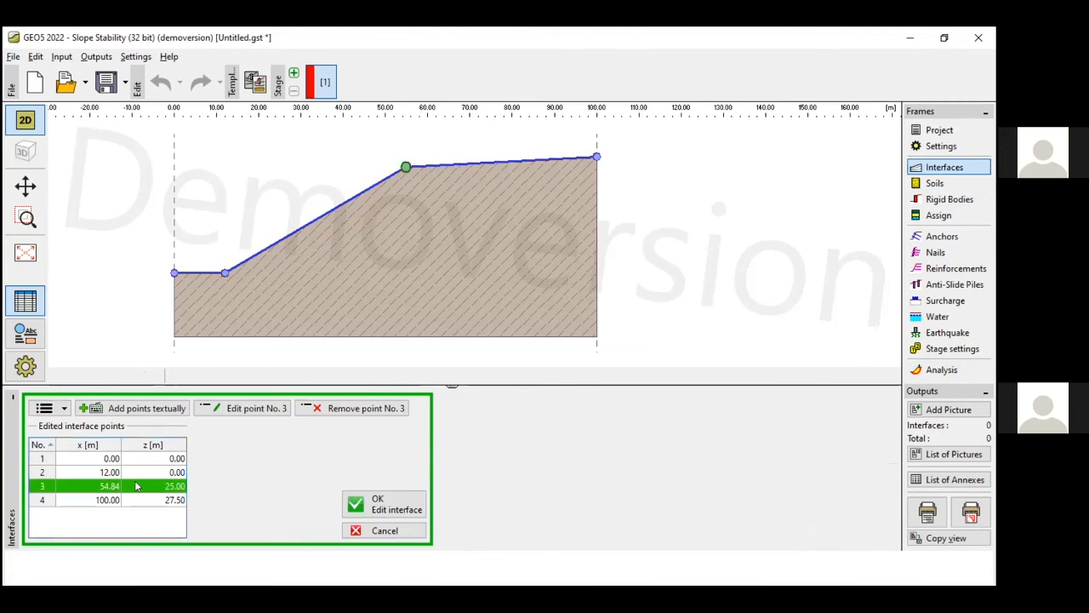
left_click(356, 471)
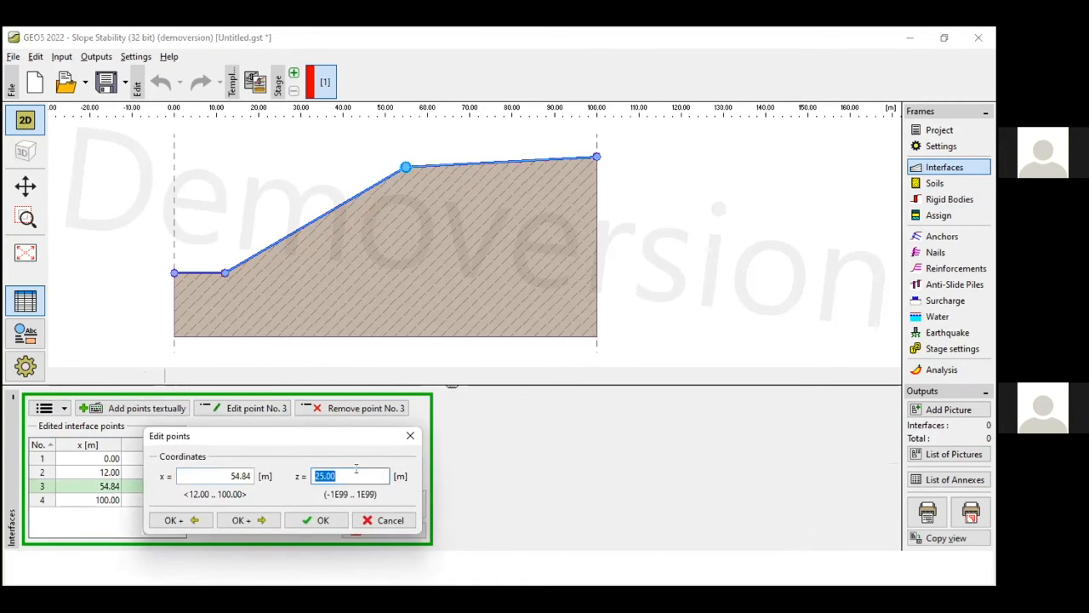
type("20")
left_click(319, 523)
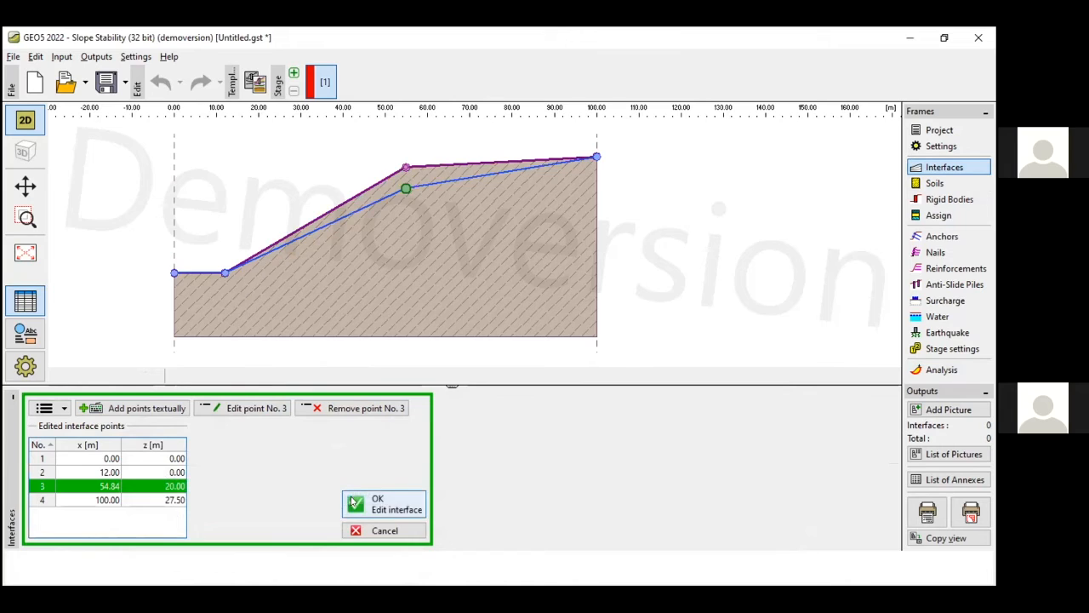
left_click(351, 500)
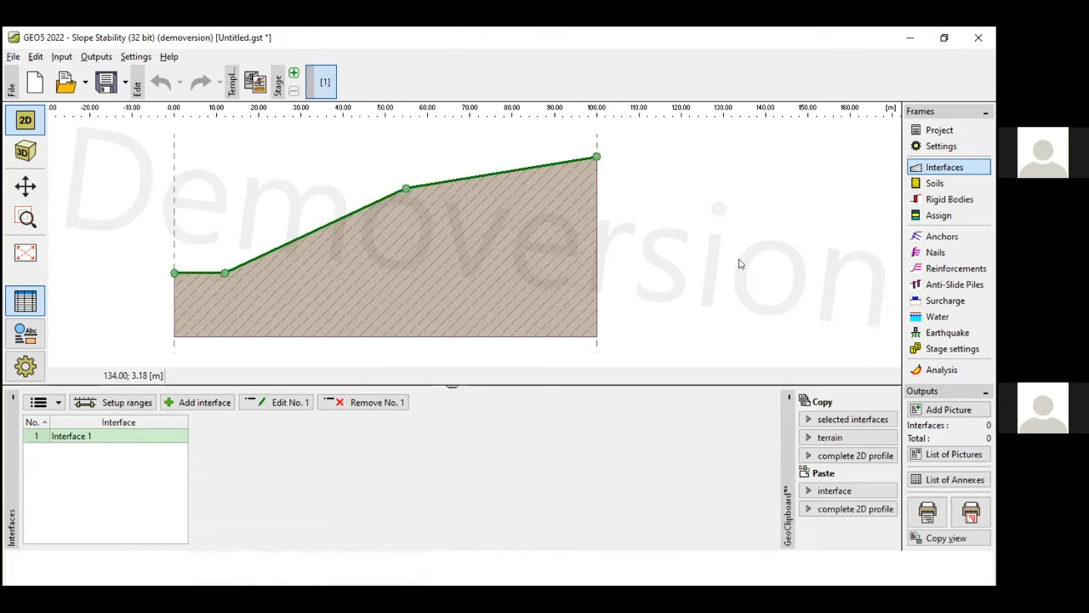
left_click(934, 370)
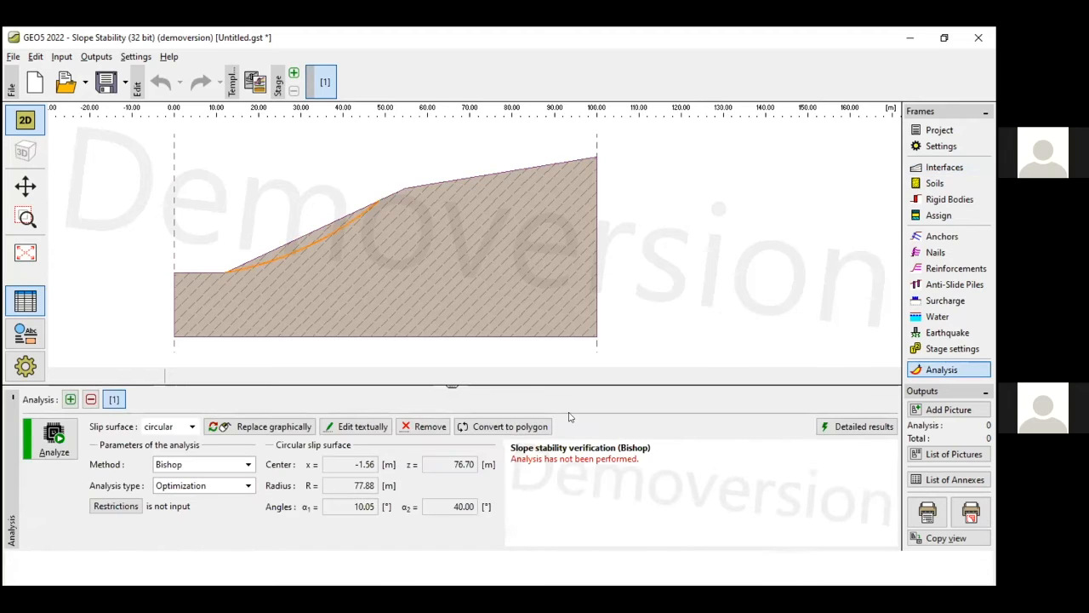
left_click(53, 439)
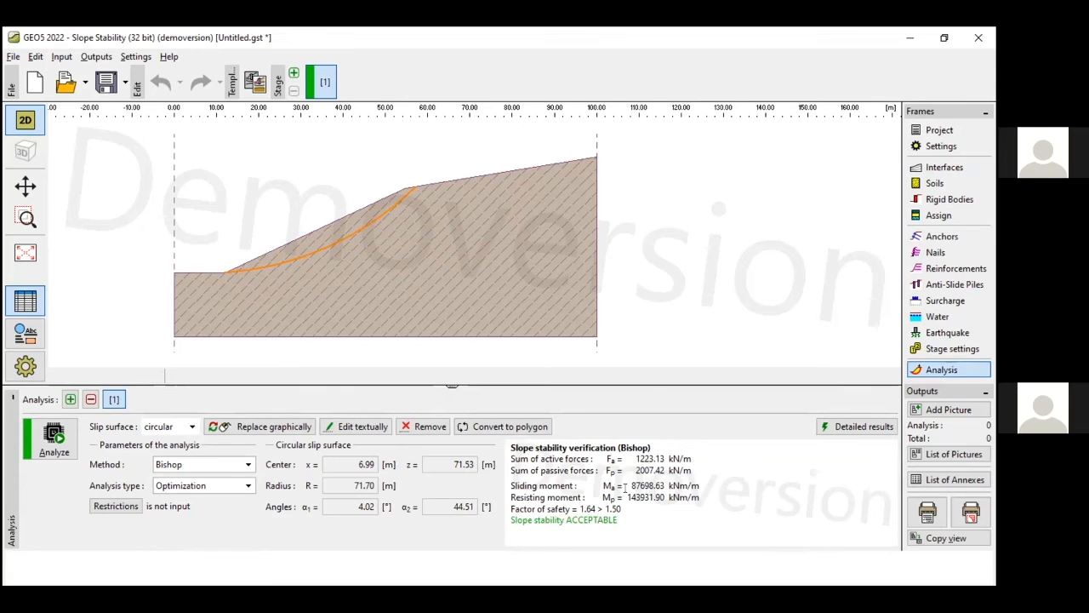
Step: Set the crest point (point 3) of Interface 1 to z = 22 m, accept the interface, and repeat the optimized Bishop analysis
left_click(972, 167)
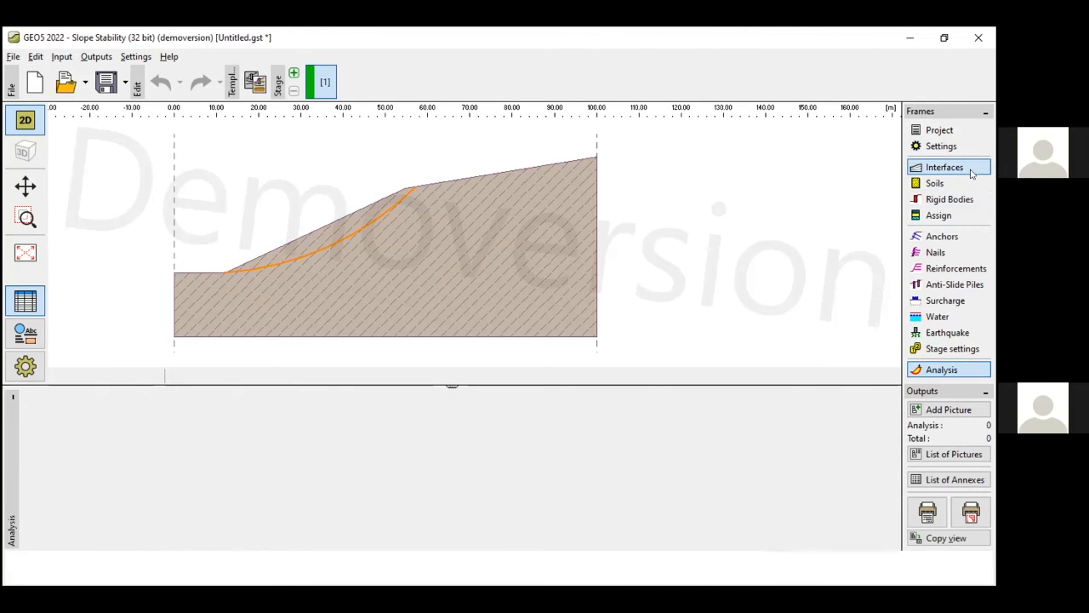
left_click(96, 440)
left_click(263, 402)
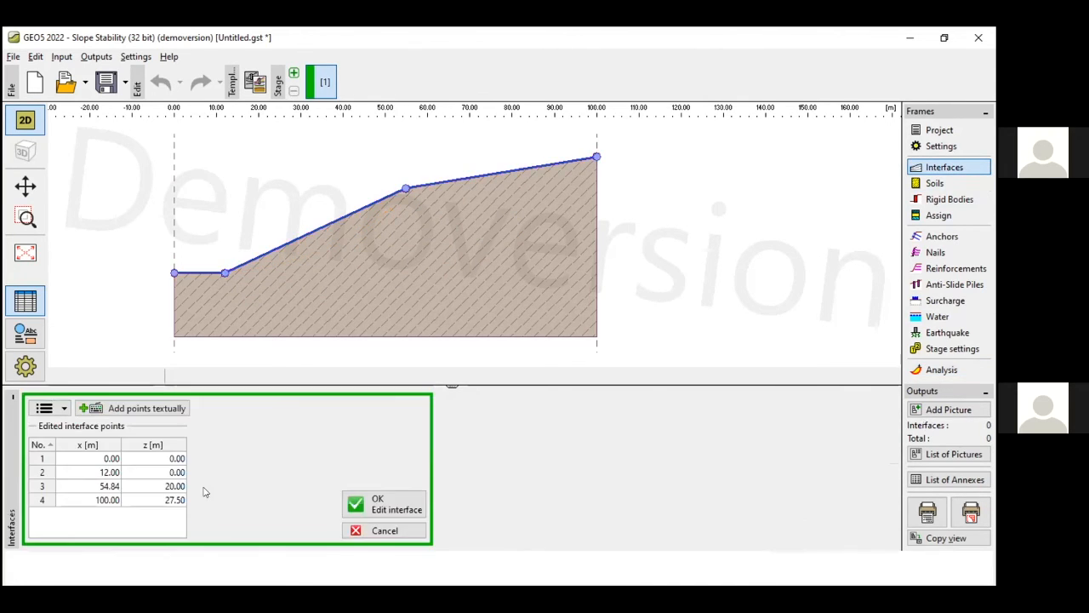
left_click(162, 488)
double_click(162, 487)
left_click(404, 478)
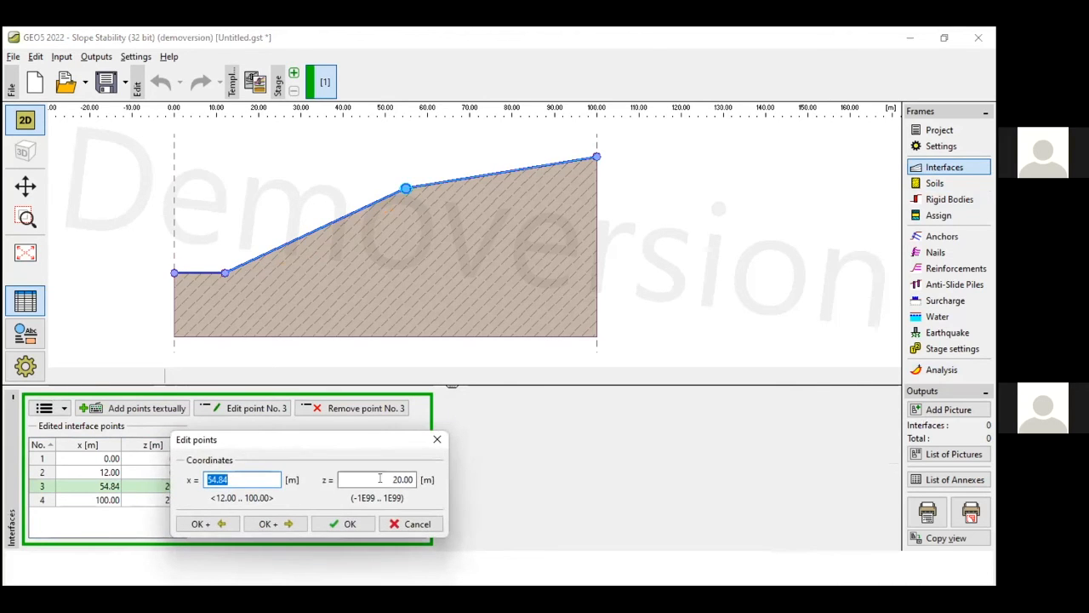
left_click(386, 478)
double_click(371, 478)
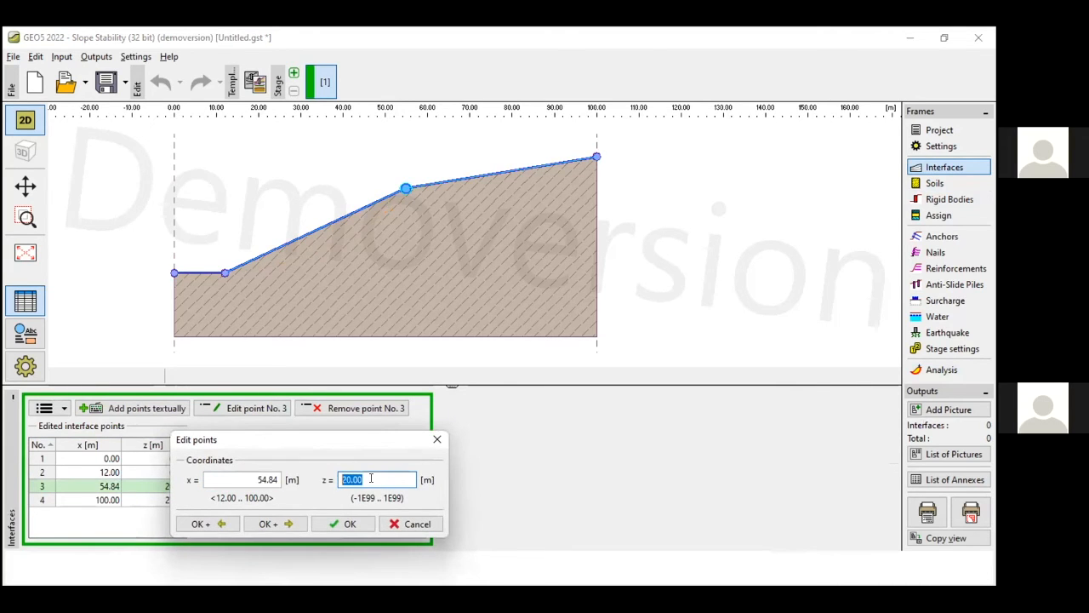
type("22")
left_click(357, 523)
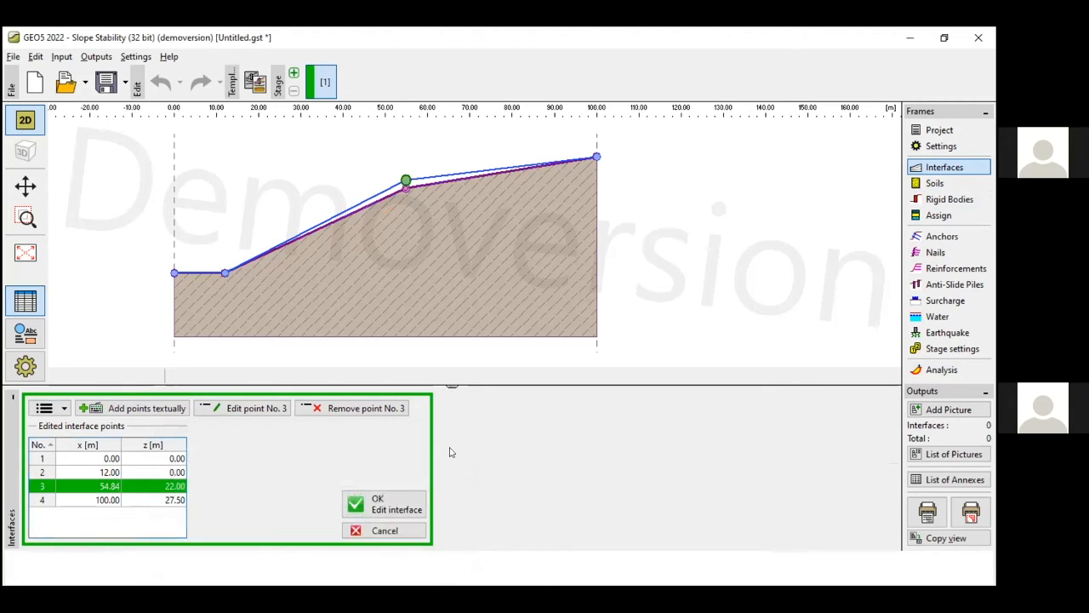
left_click(378, 502)
left_click(941, 369)
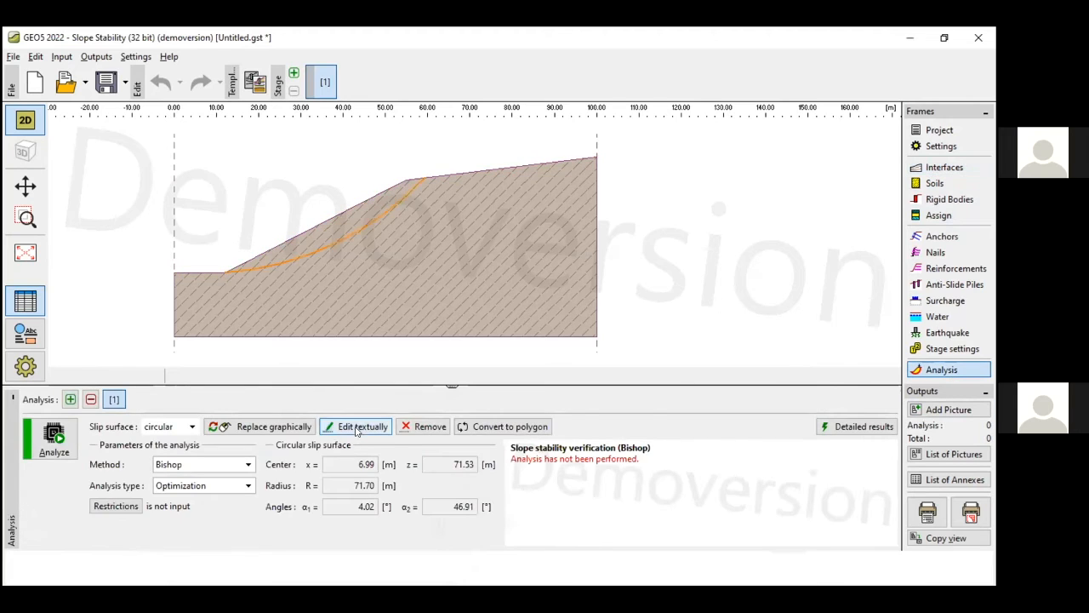
left_click(54, 438)
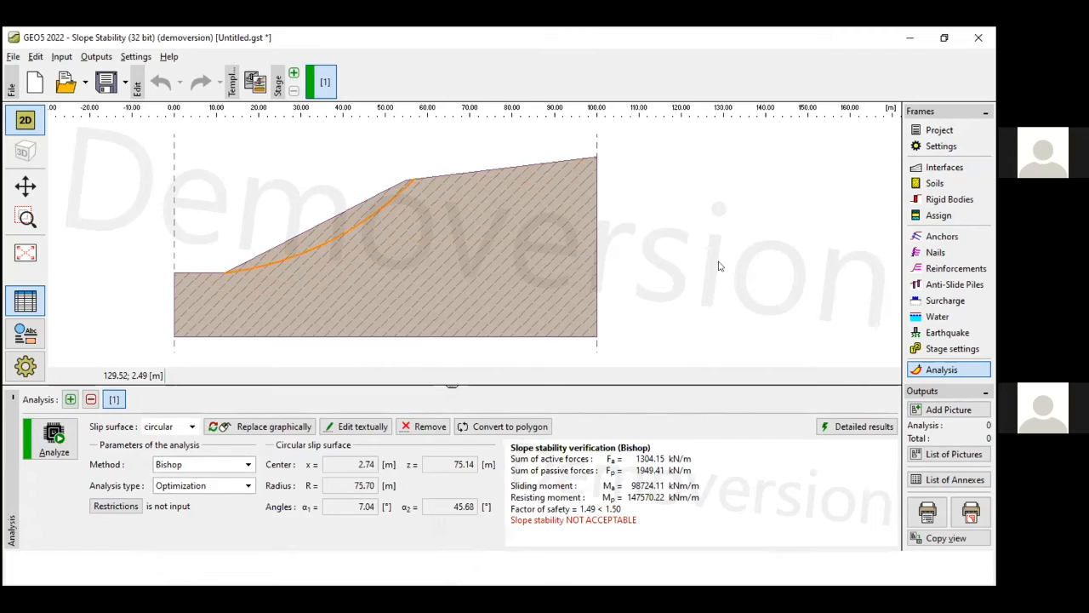
Step: Set the z coordinate of Interface 1's point 3 to 21 m, accept the change, and run the optimized Bishop analysis again
left_click(945, 166)
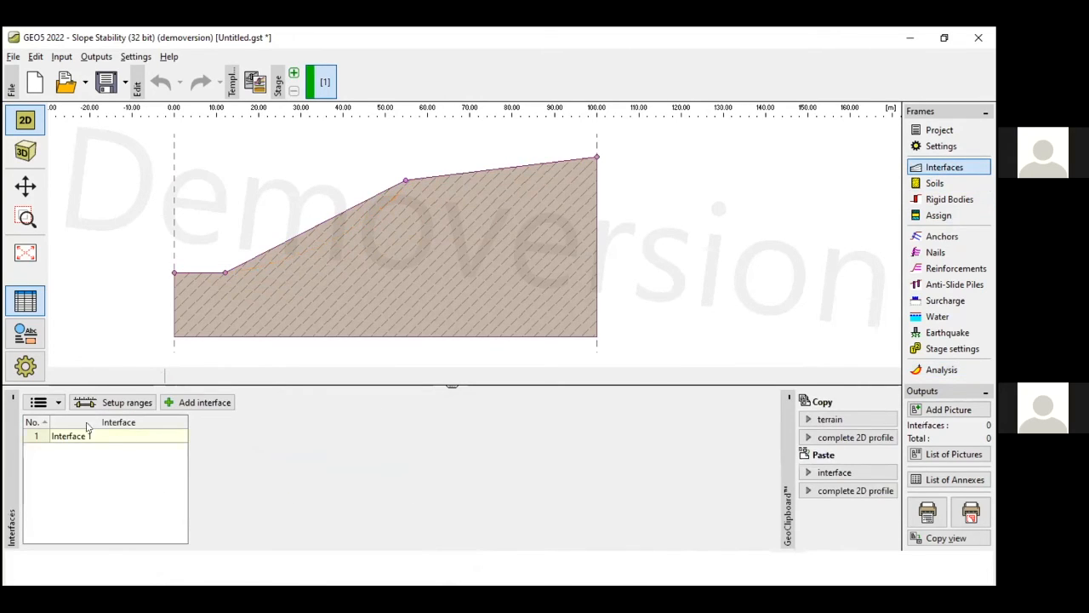
left_click(120, 434)
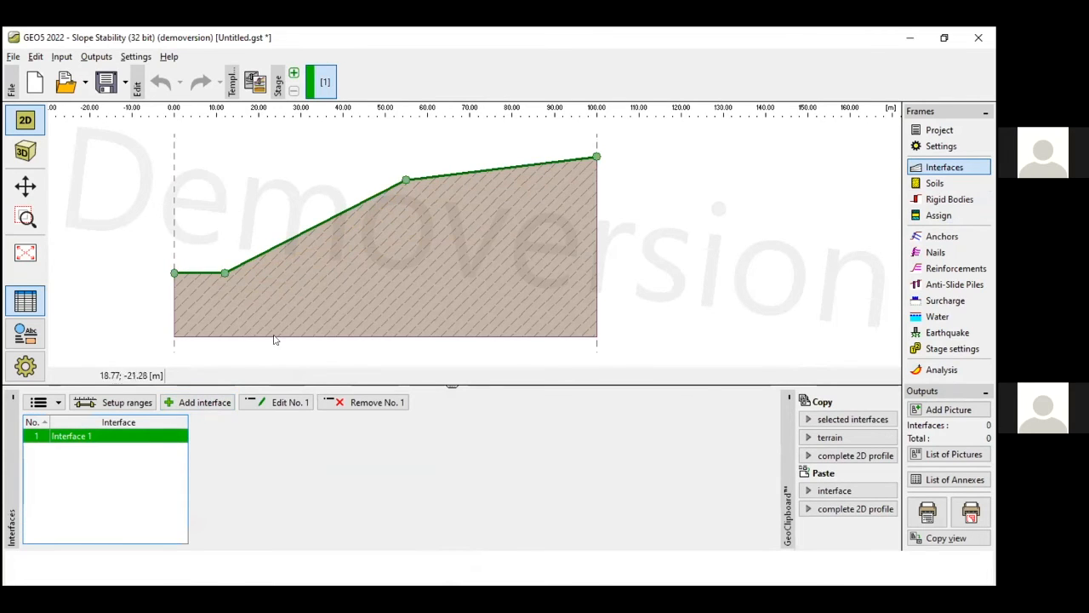
left_click(280, 402)
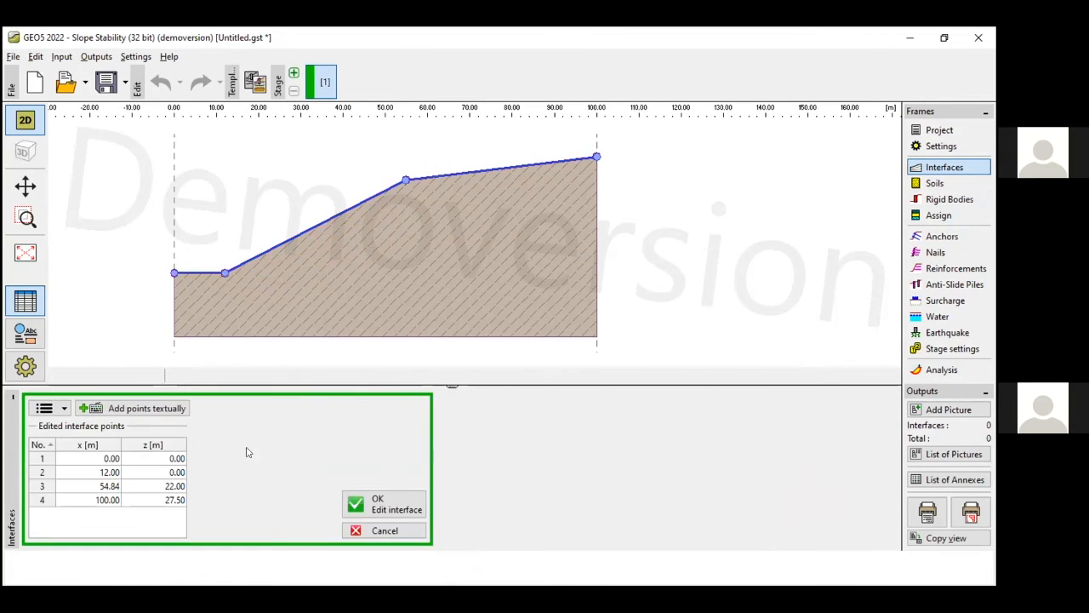
left_click(106, 486)
double_click(106, 487)
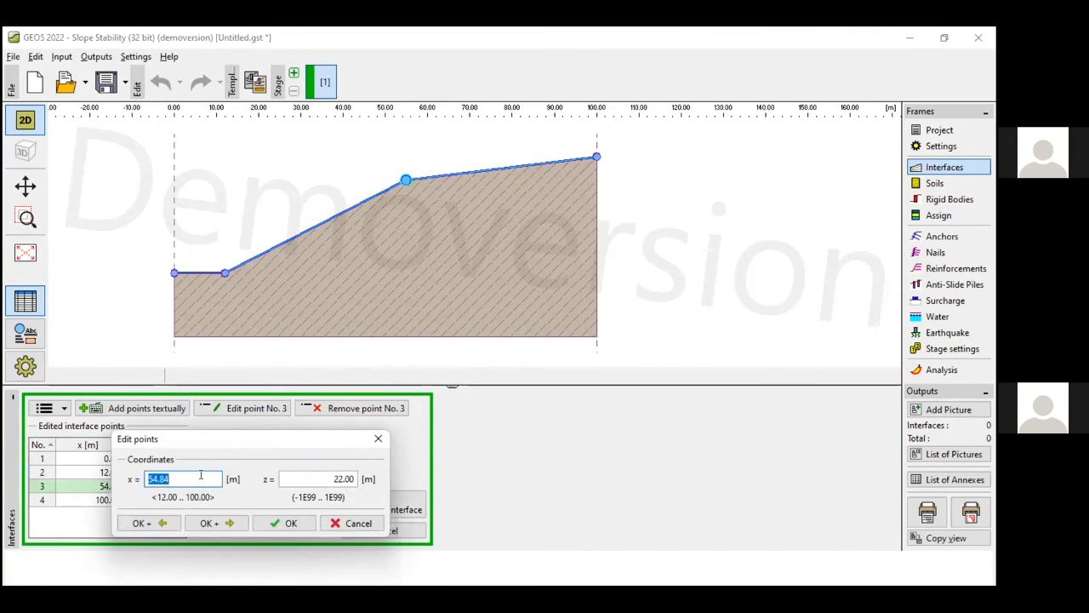
left_click(348, 477)
type("21")
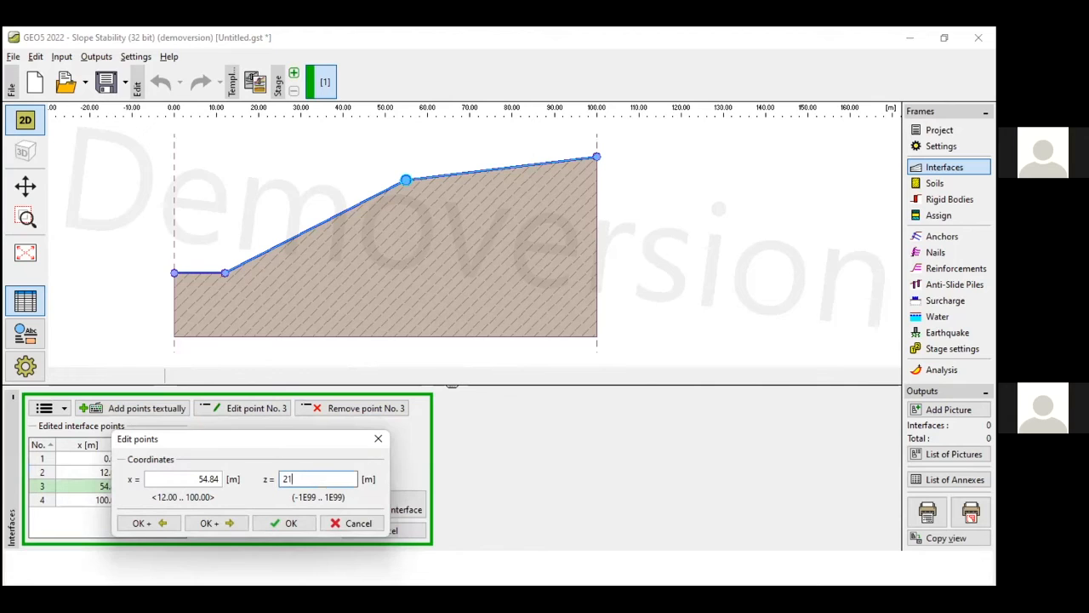
left_click(281, 523)
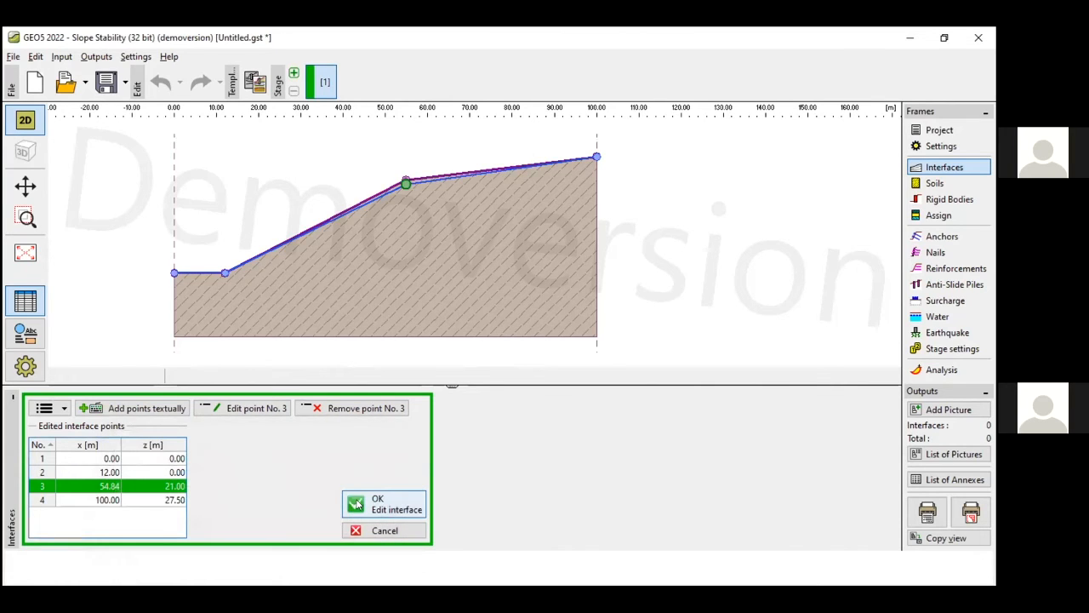
left_click(358, 504)
left_click(941, 370)
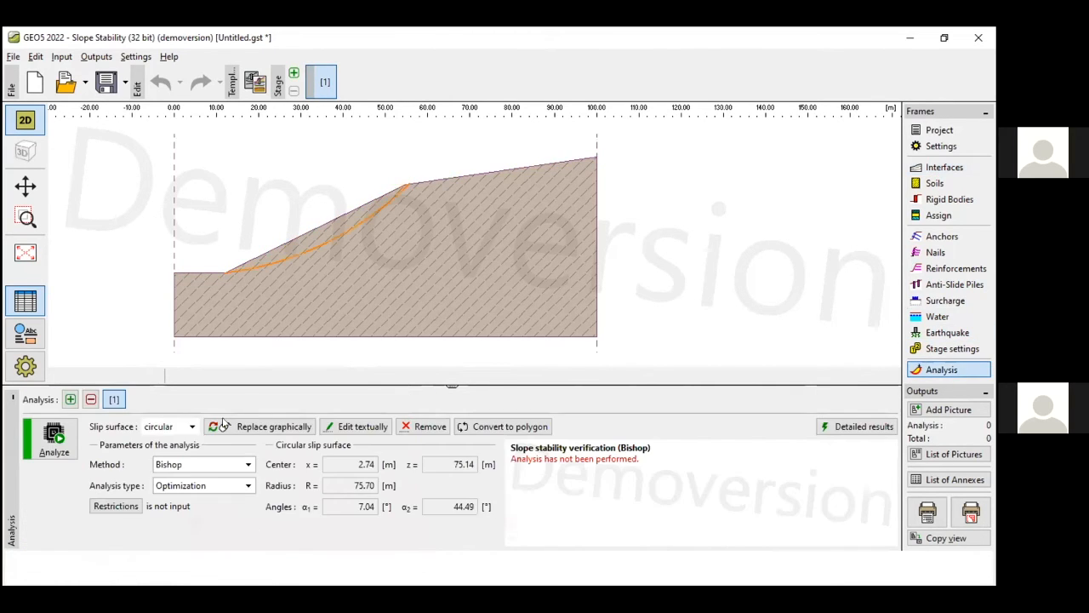
left_click(54, 439)
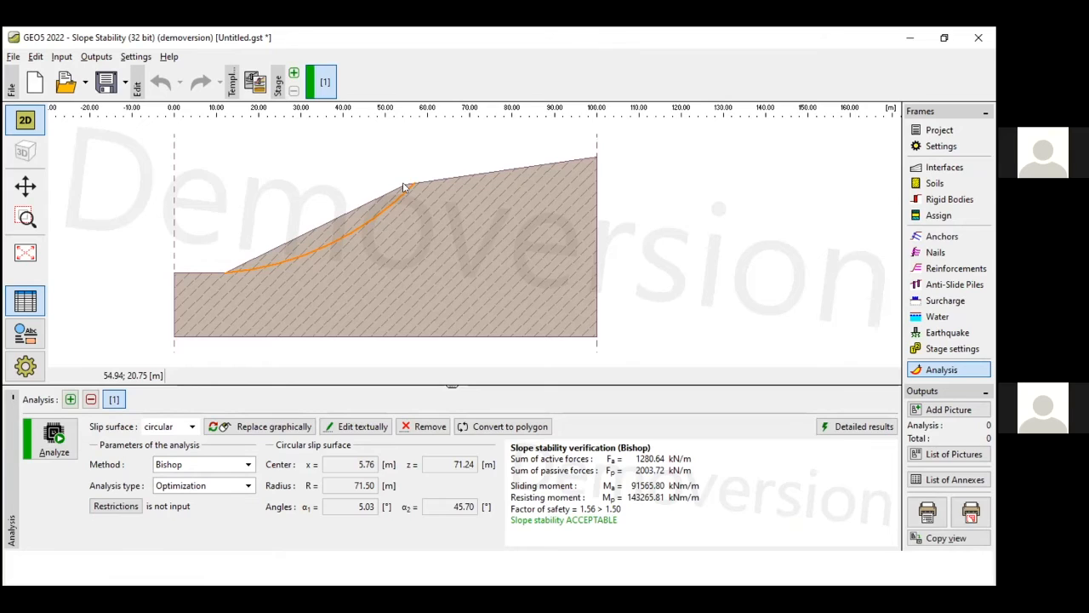
Step: Look through the rigid body, anchor, nail, reinforcement and anti-slide pile inputs, then return to the analysis results
left_click(948, 199)
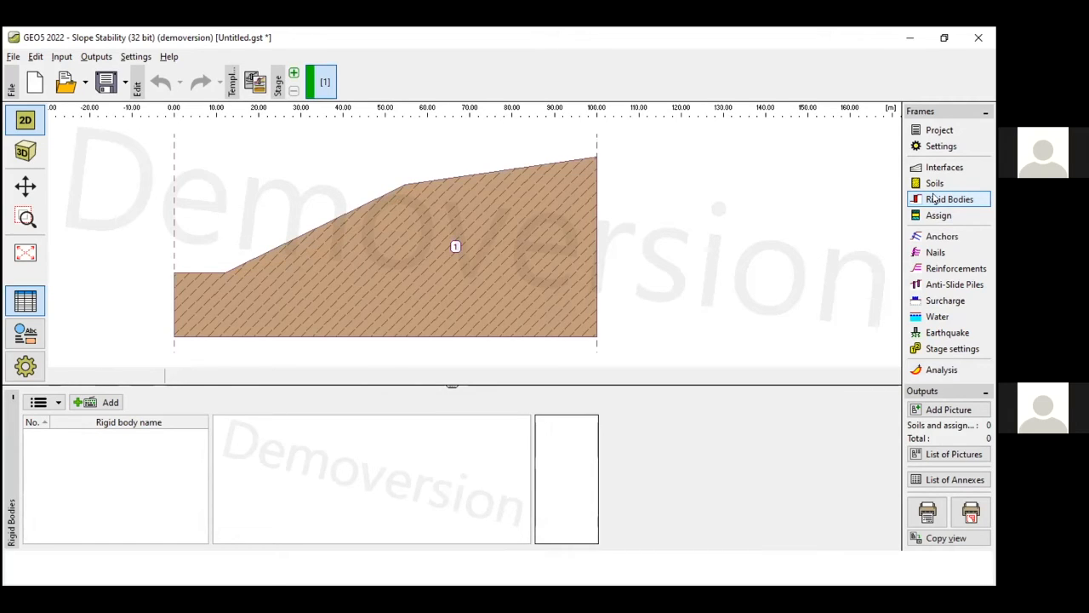
left_click(927, 240)
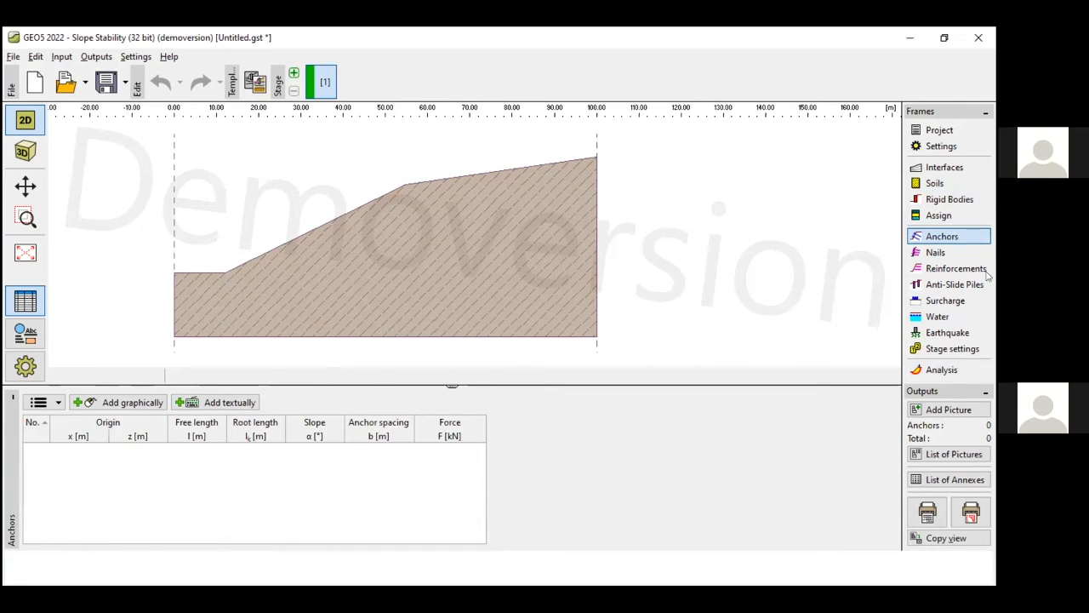
left_click(935, 252)
left_click(949, 268)
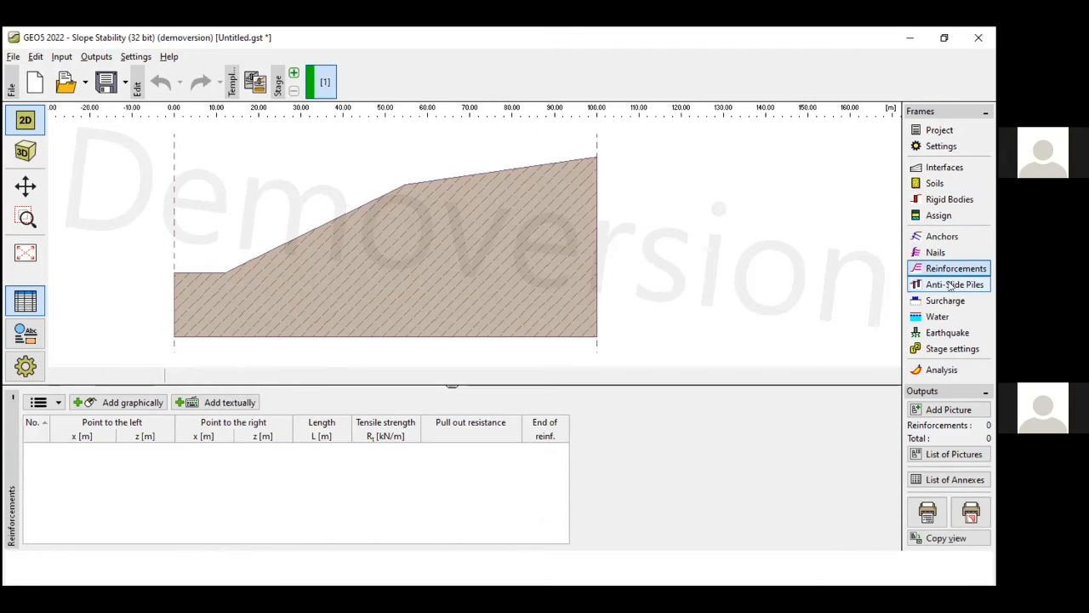
left_click(950, 286)
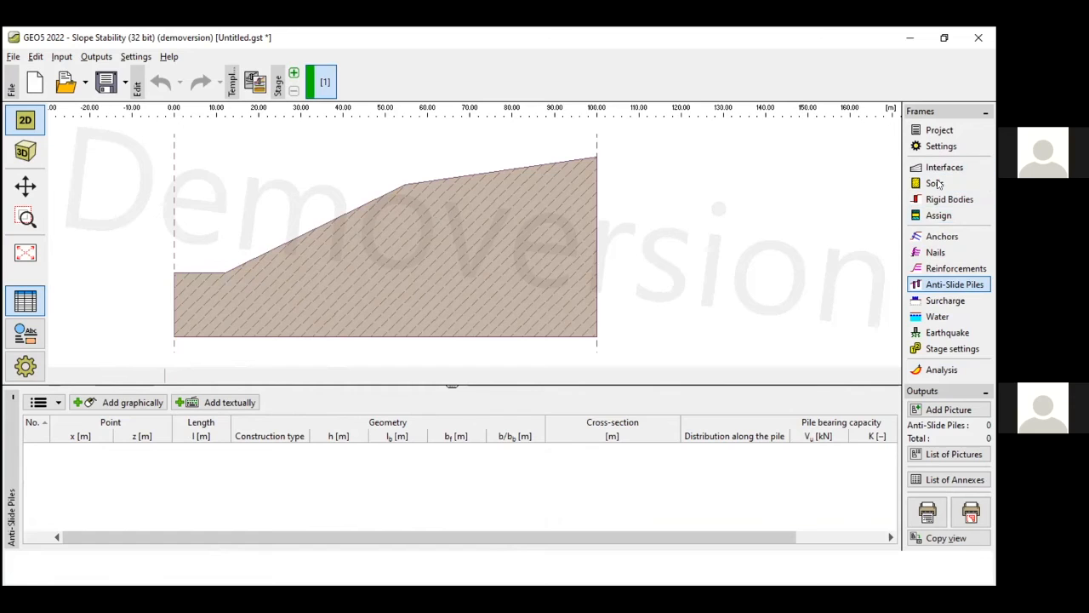
left_click(928, 374)
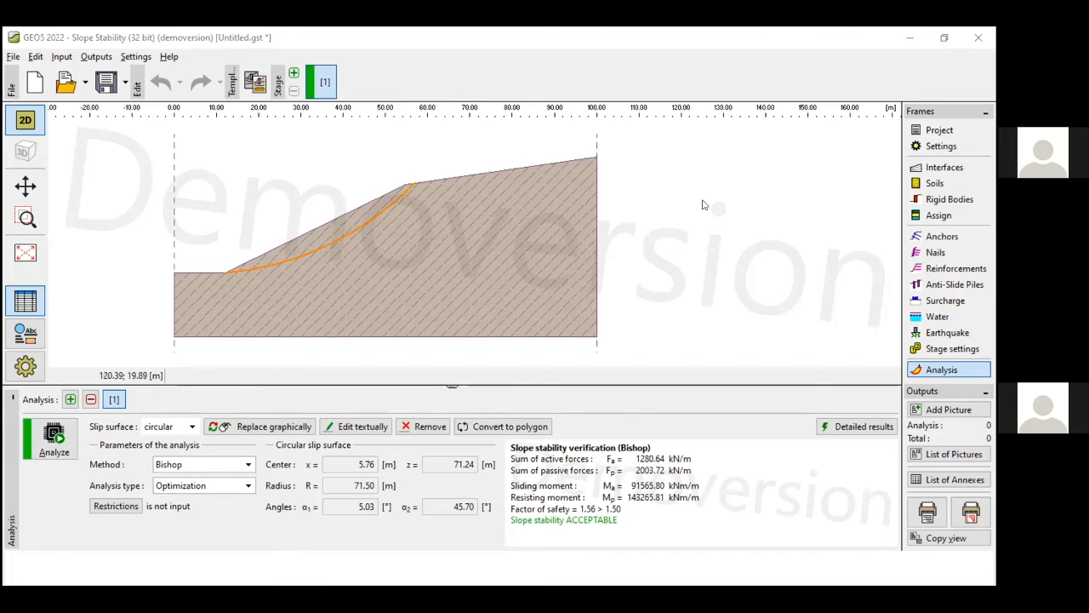
Step: Switch to the slope stability presentation and review the factor of safety formula, its result and the stability conclusion on the Solución slide
key("alt+Tab")
key("alt+Tab")
key("alt+Tab")
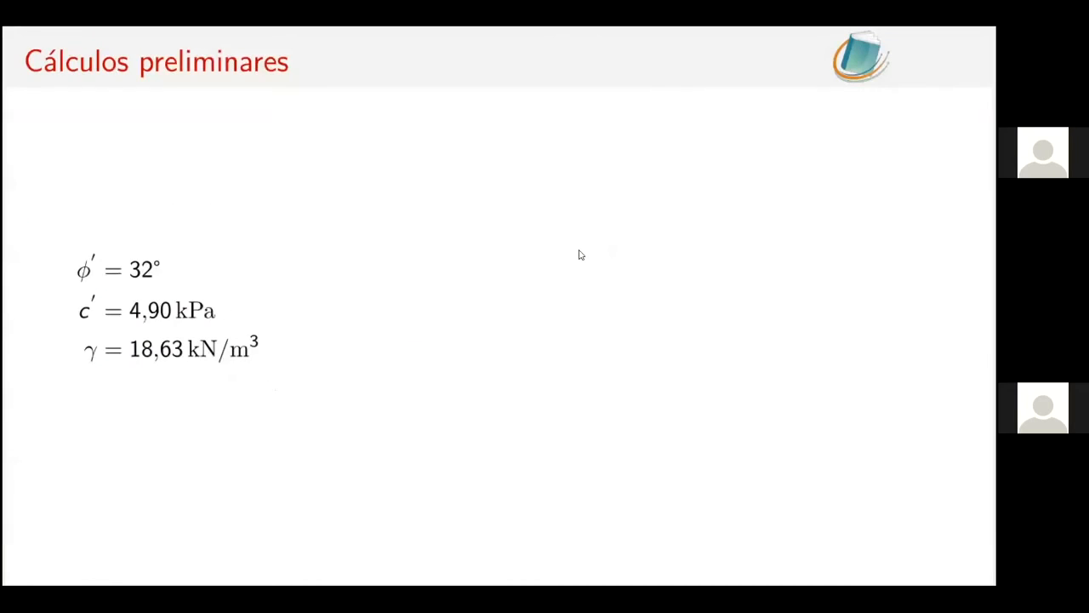
key("Right")
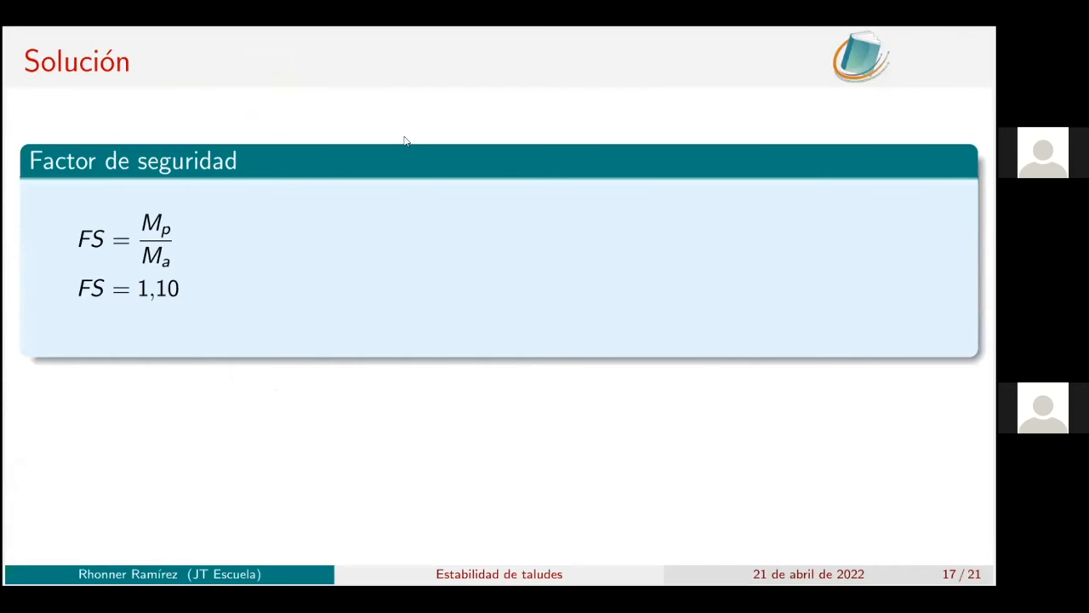
left_click_drag(143, 216, 166, 225)
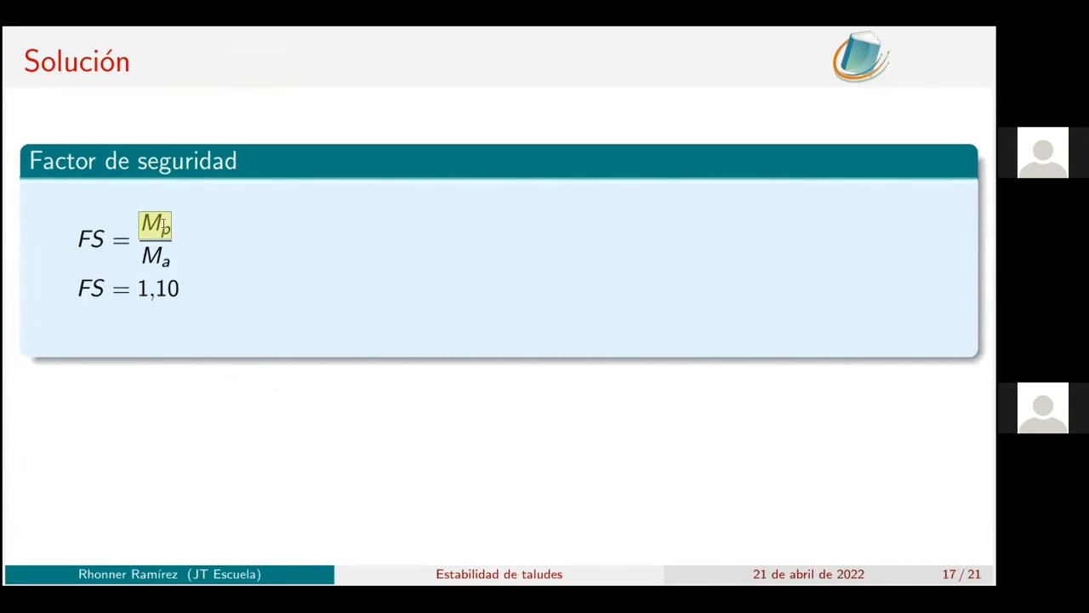
left_click_drag(133, 288, 181, 288)
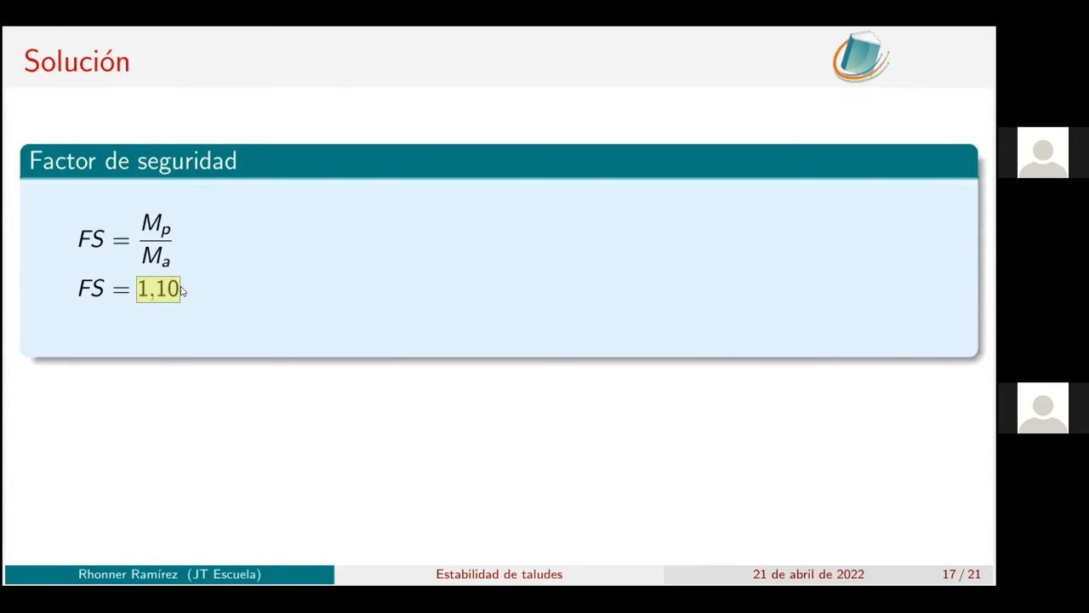
left_click(182, 291)
key("Right")
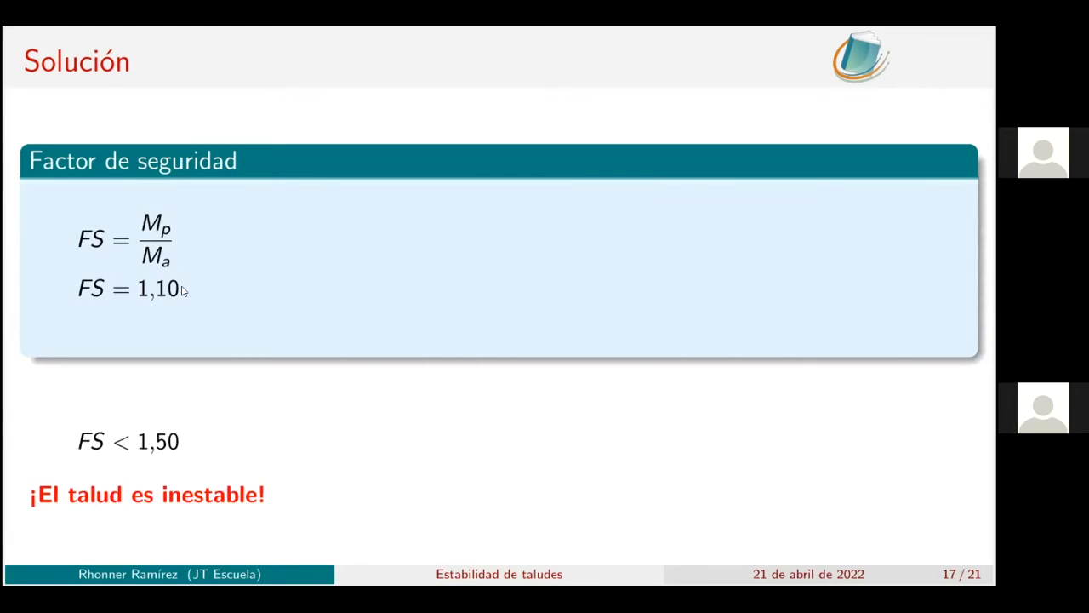